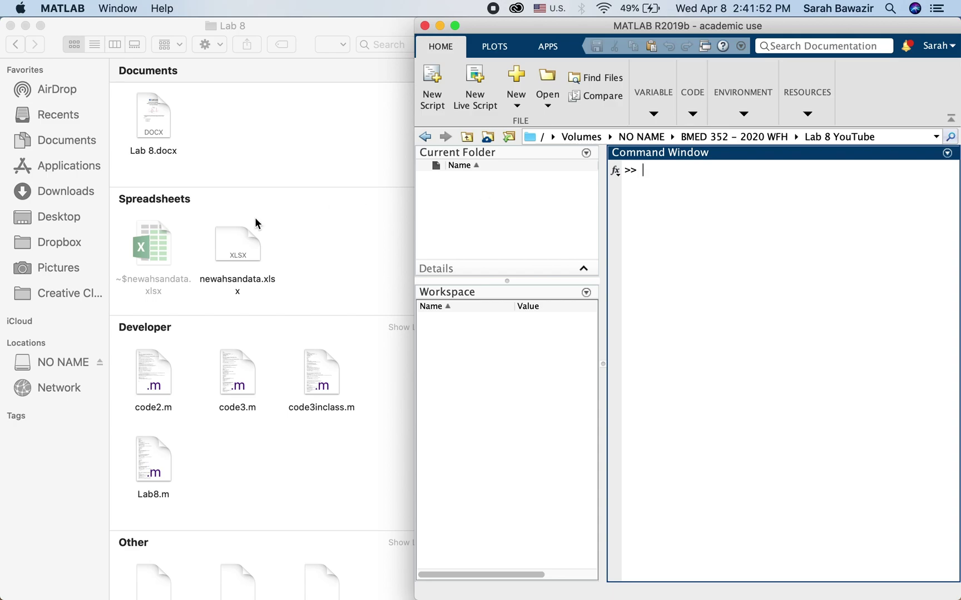
Step: Open newahsandata.xlsx and confirm Sheet1, Sheet2 and Sheet3 are empty
double_click(248, 232)
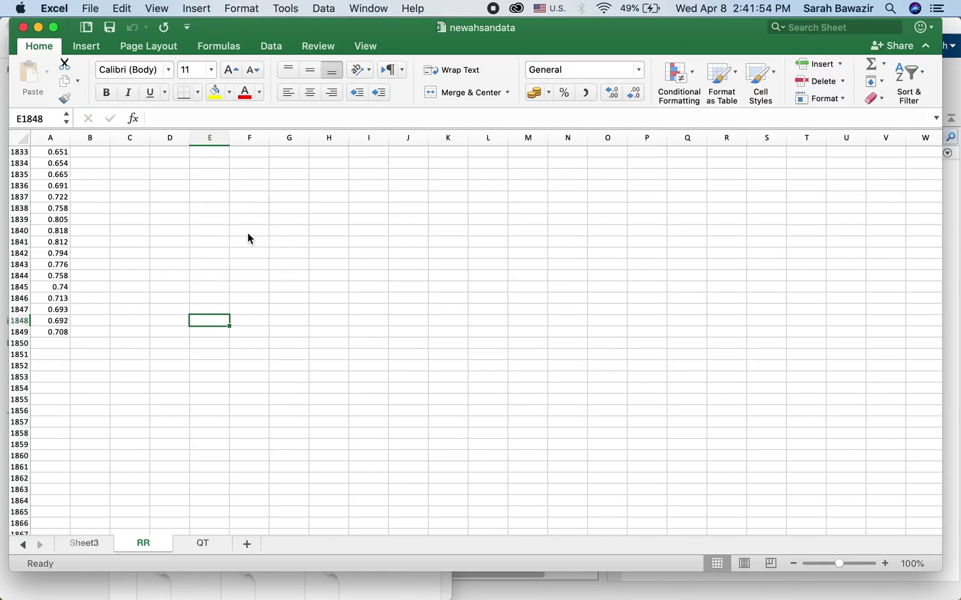
scroll(135, 386, up, 20)
click(23, 546)
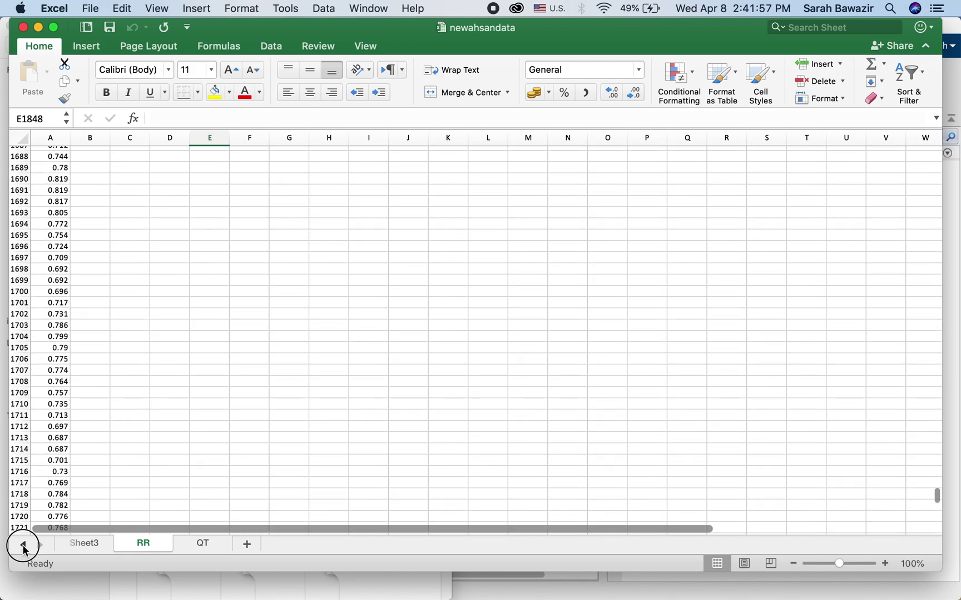
click(23, 546)
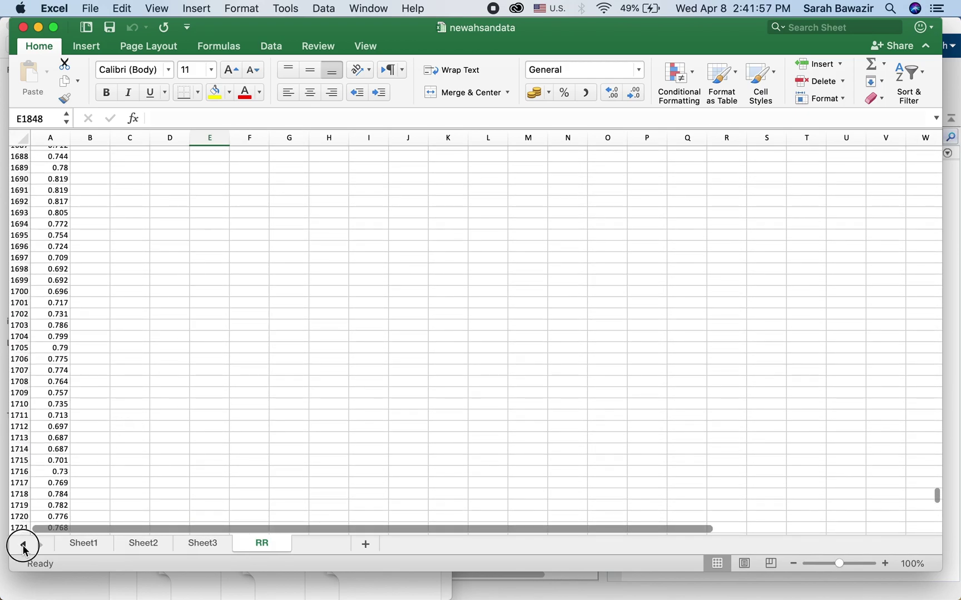
click(84, 545)
click(146, 546)
click(202, 546)
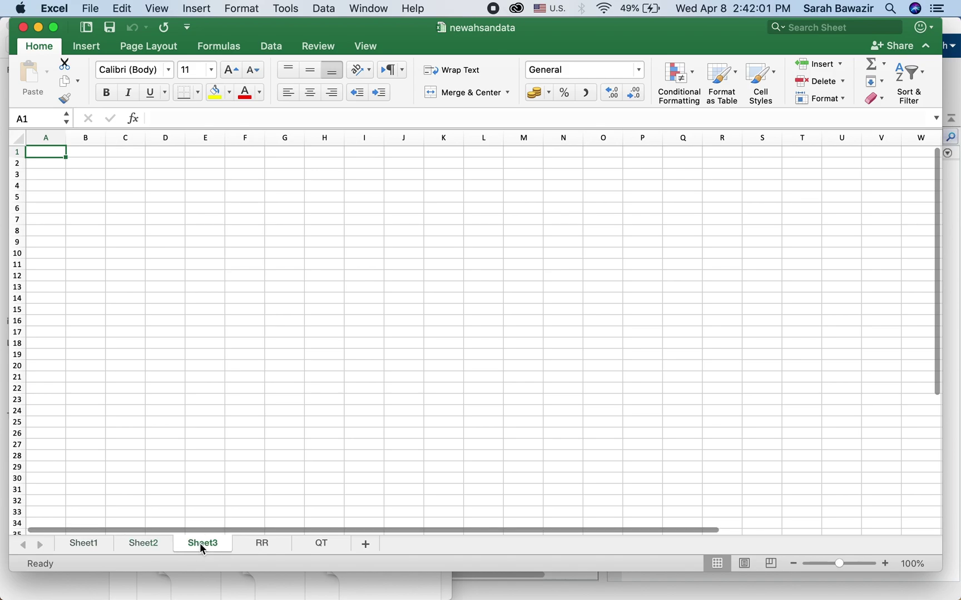
Step: Review the RR and QT sheets' data, scrolling RR back up to 0.672 in row 1
click(255, 544)
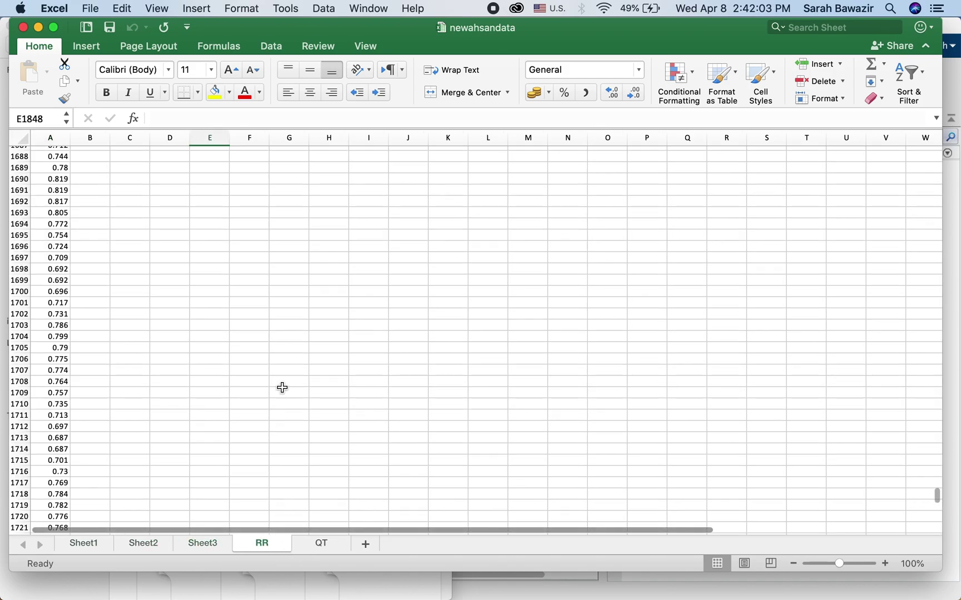
scroll(282, 387, up, 20)
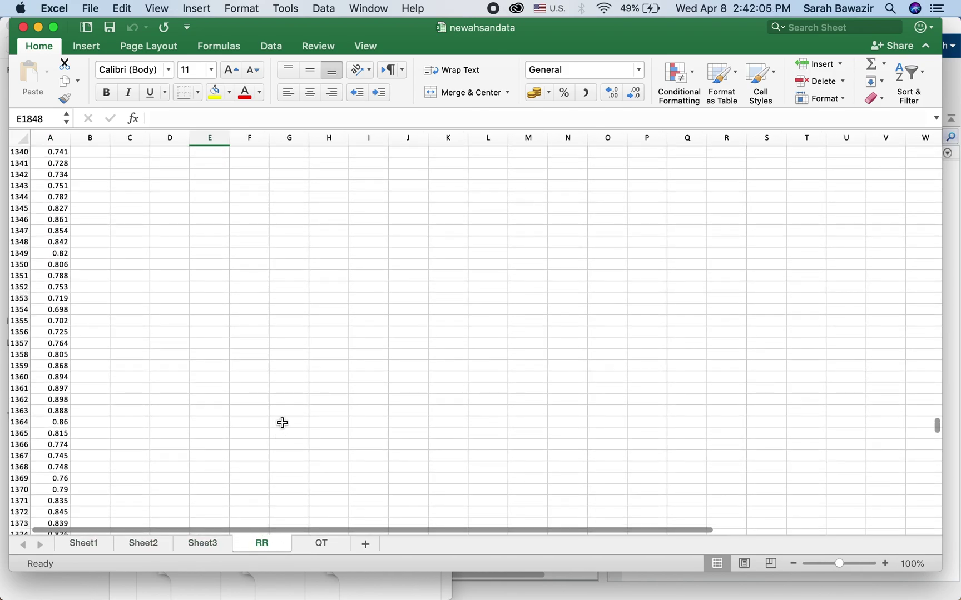
scroll(281, 422, up, 20)
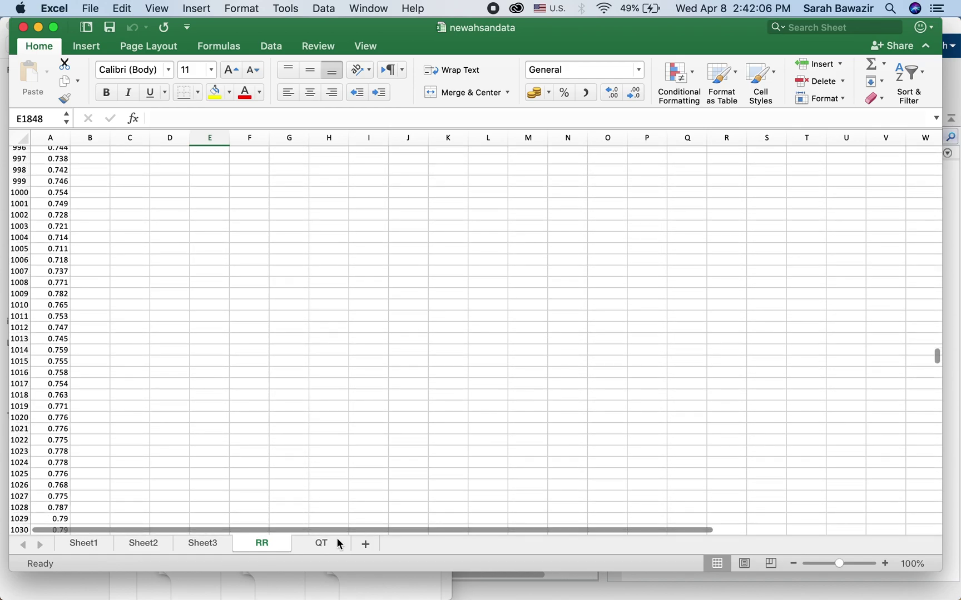
click(322, 544)
click(259, 543)
scroll(274, 385, up, 20)
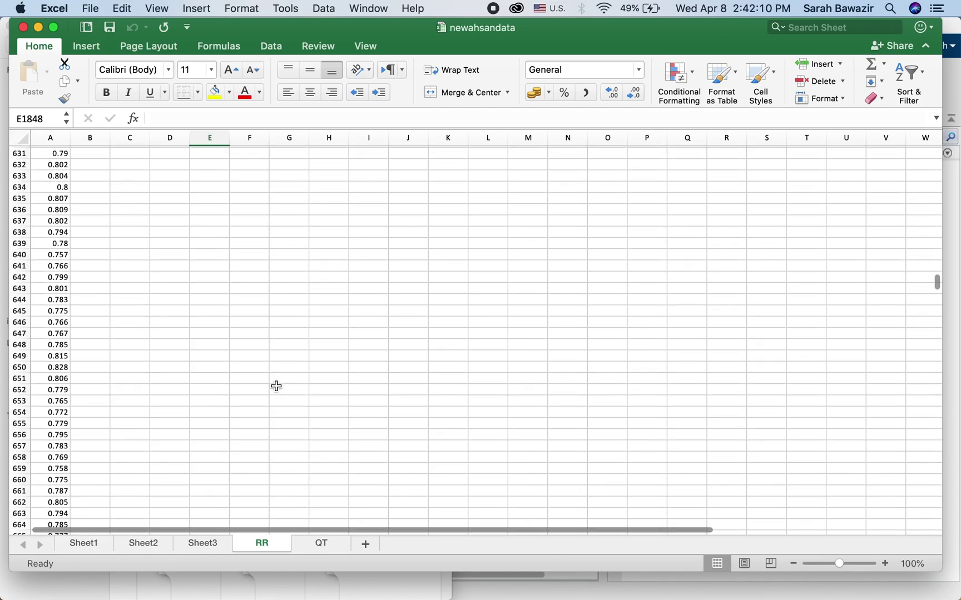
scroll(276, 386, up, 20)
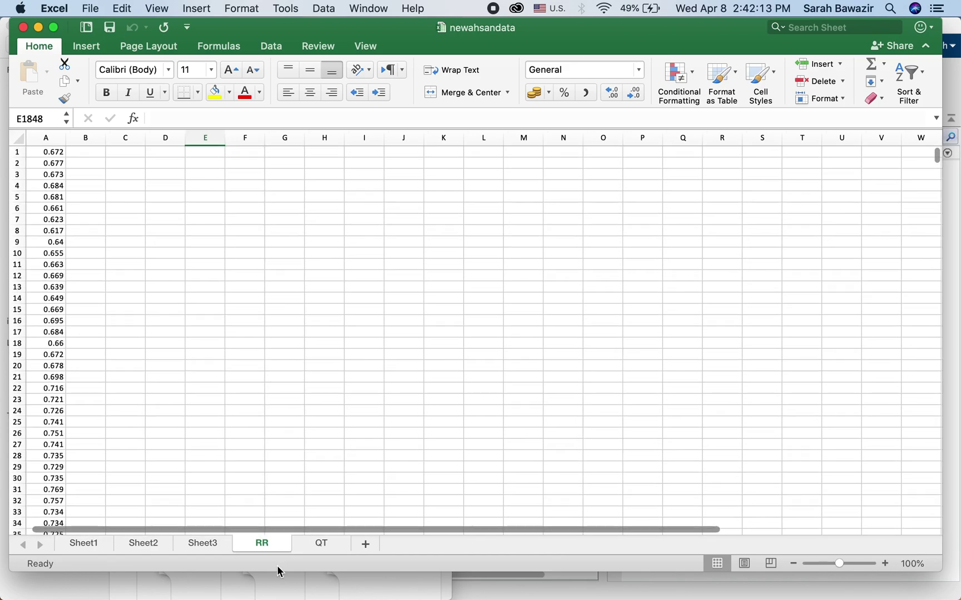
Step: Minimize Excel and drop newahsandata.xlsx into MATLAB's Workspace to open the Import Tool
click(38, 28)
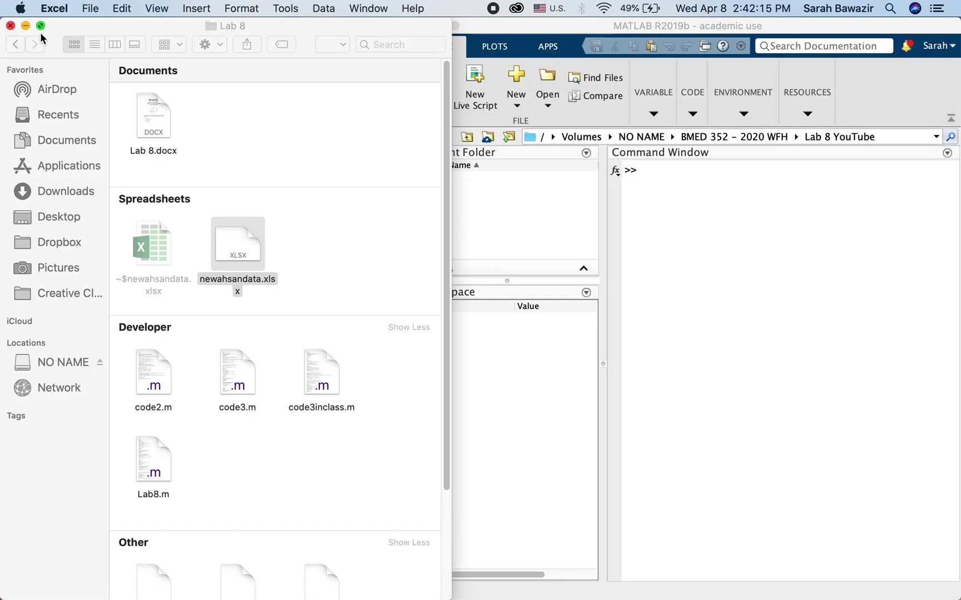
click(313, 294)
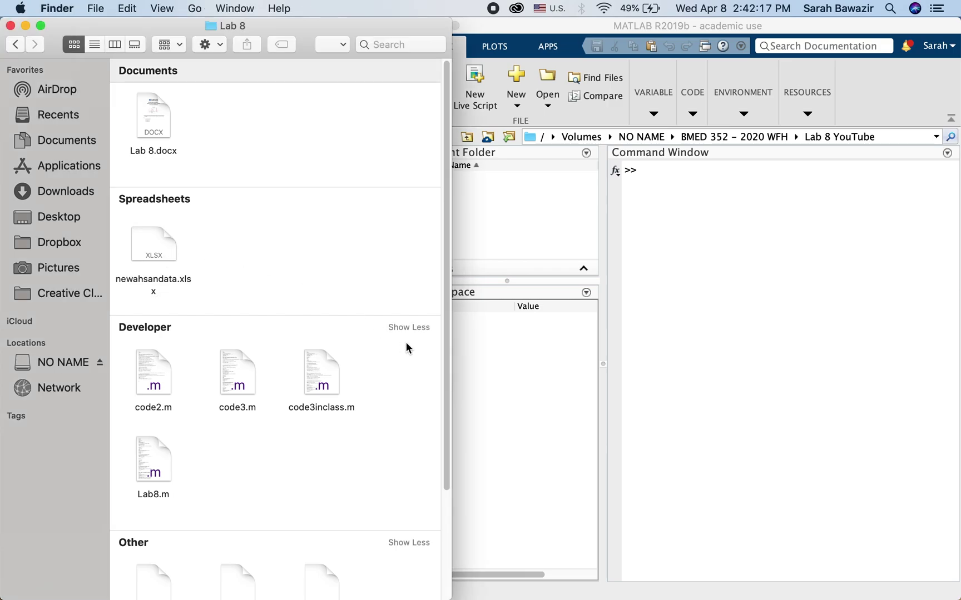
click(579, 362)
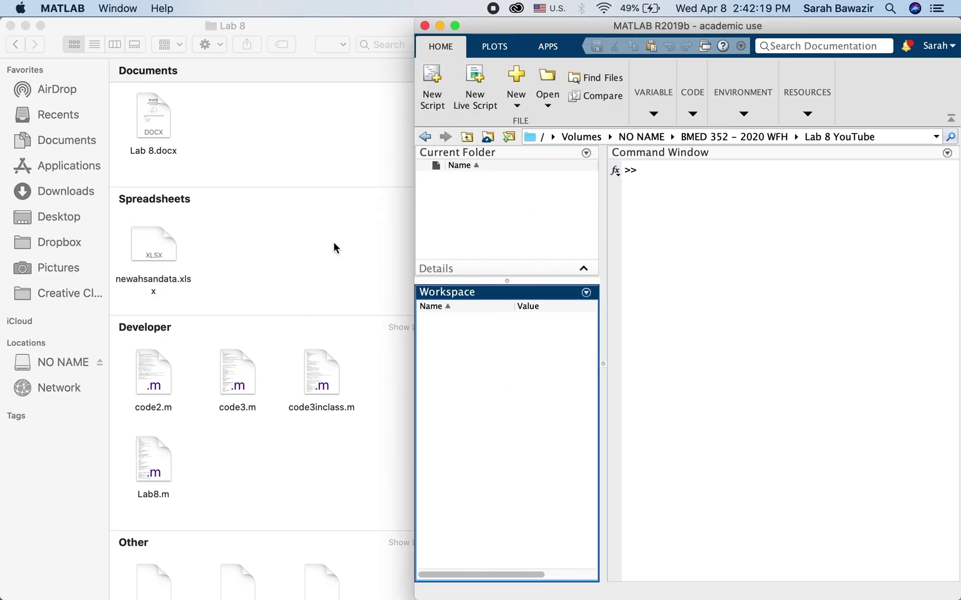
click(271, 236)
drag(157, 250, 514, 375)
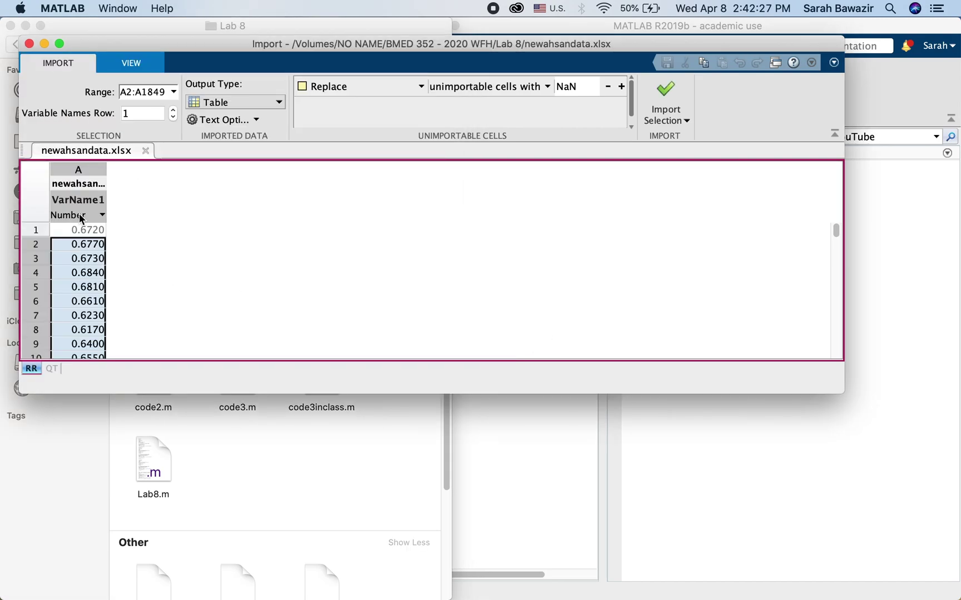
Step: Compare the QT and RR sheet previews and settle on the RR sheet for import
click(51, 370)
click(29, 369)
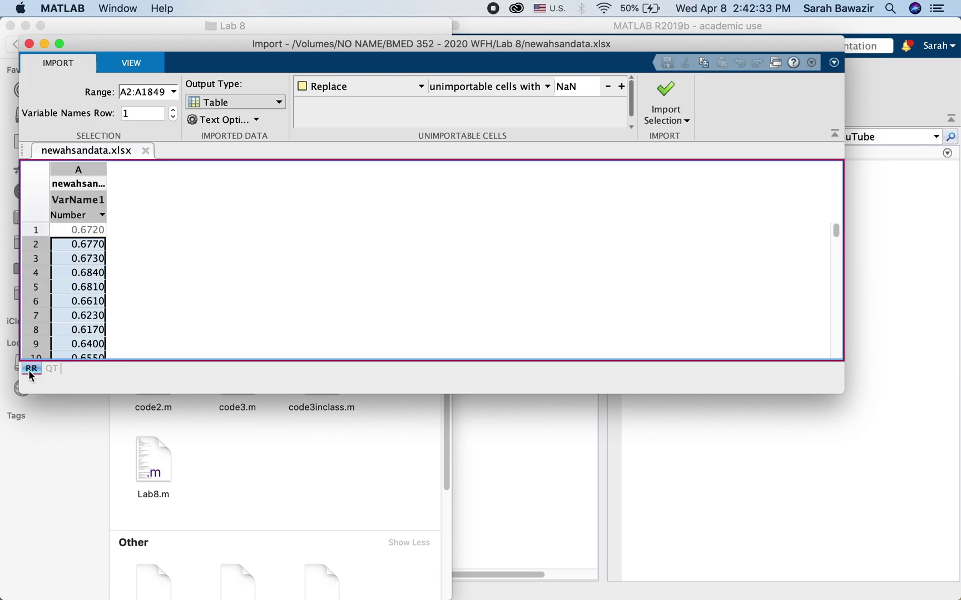
click(47, 371)
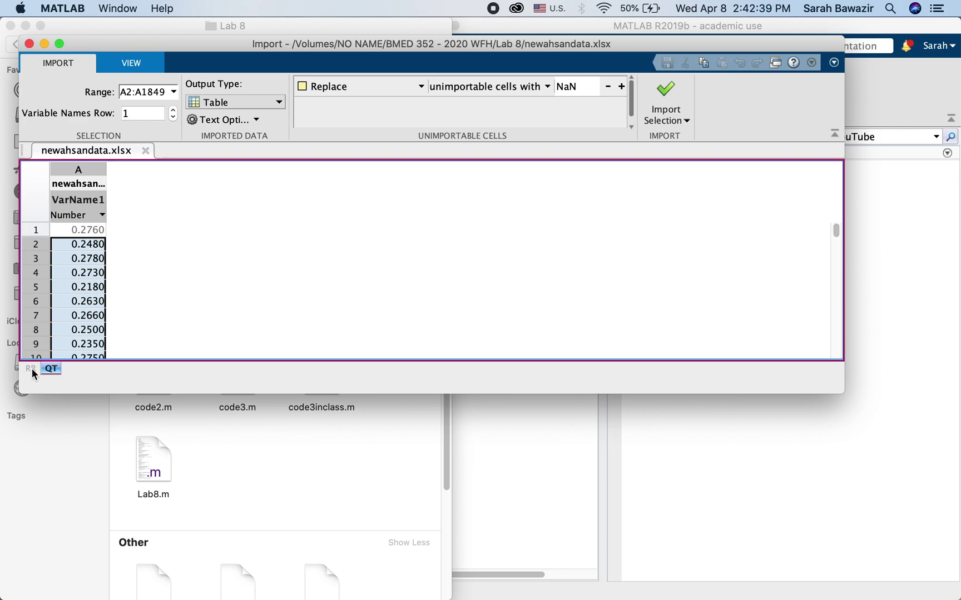
click(32, 368)
click(50, 369)
click(32, 369)
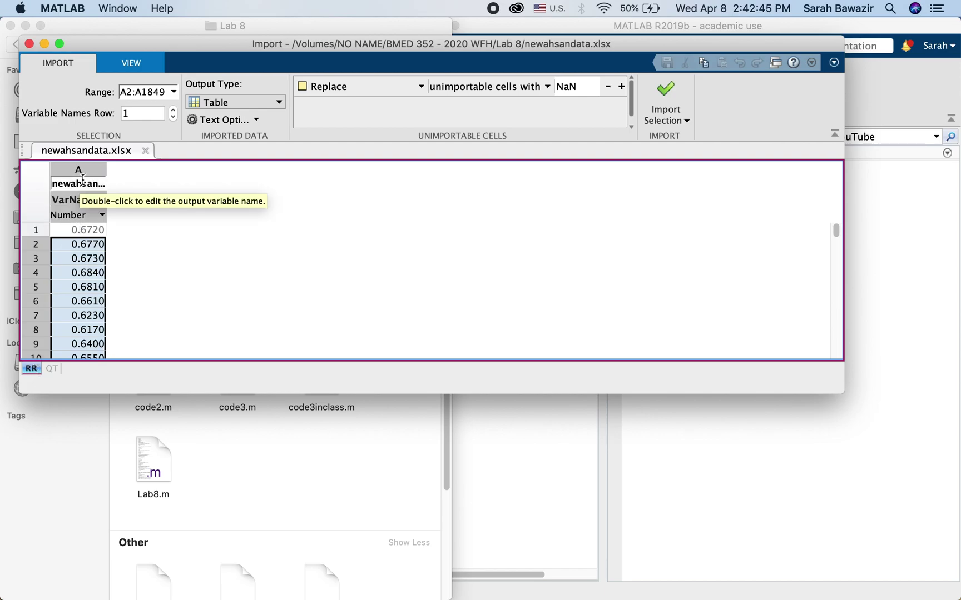
double_click(71, 201)
Step: Rename the VarName1 column to RR and extend the import range to A1:A1849
double_click(67, 200)
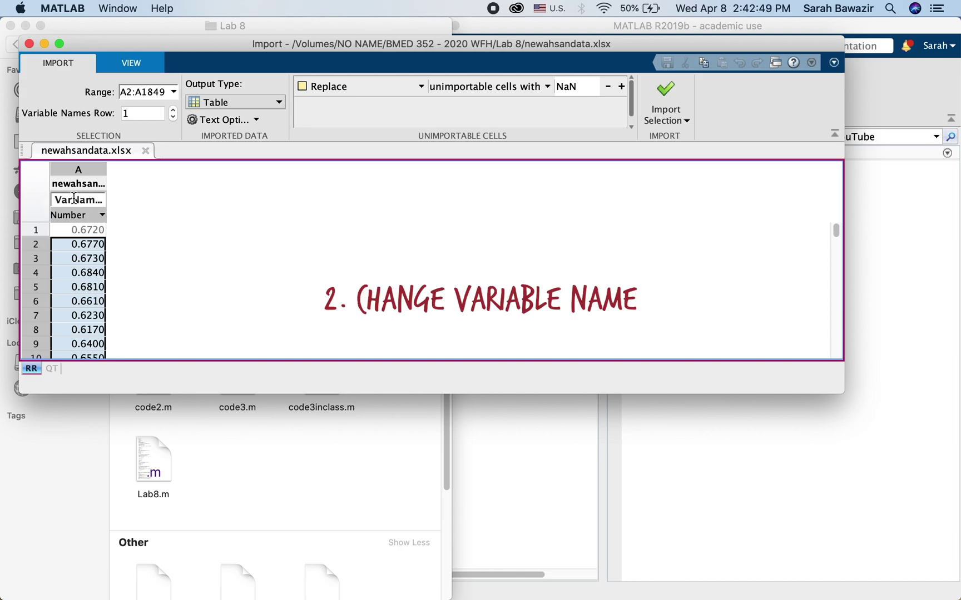
double_click(74, 198)
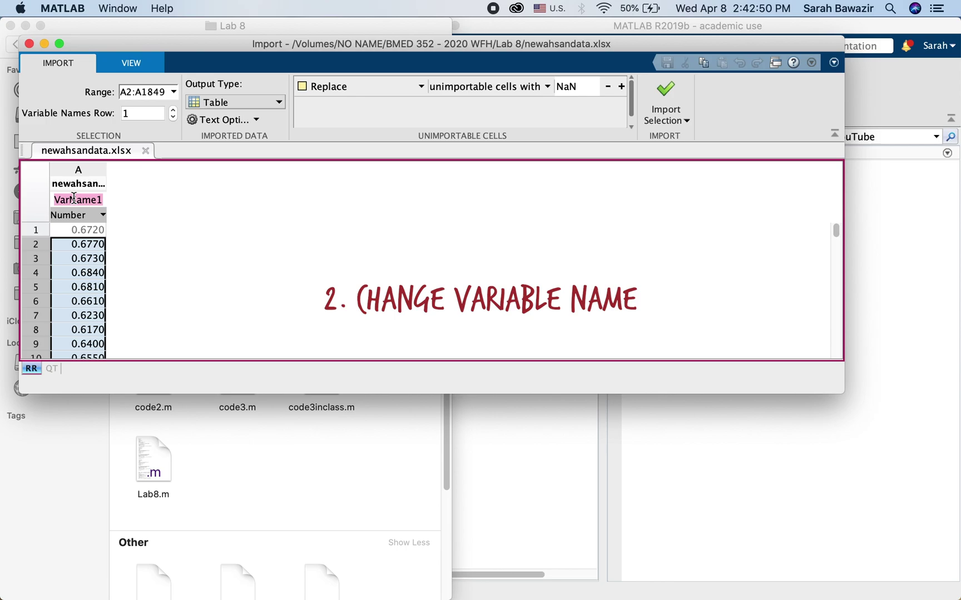
text(RR)
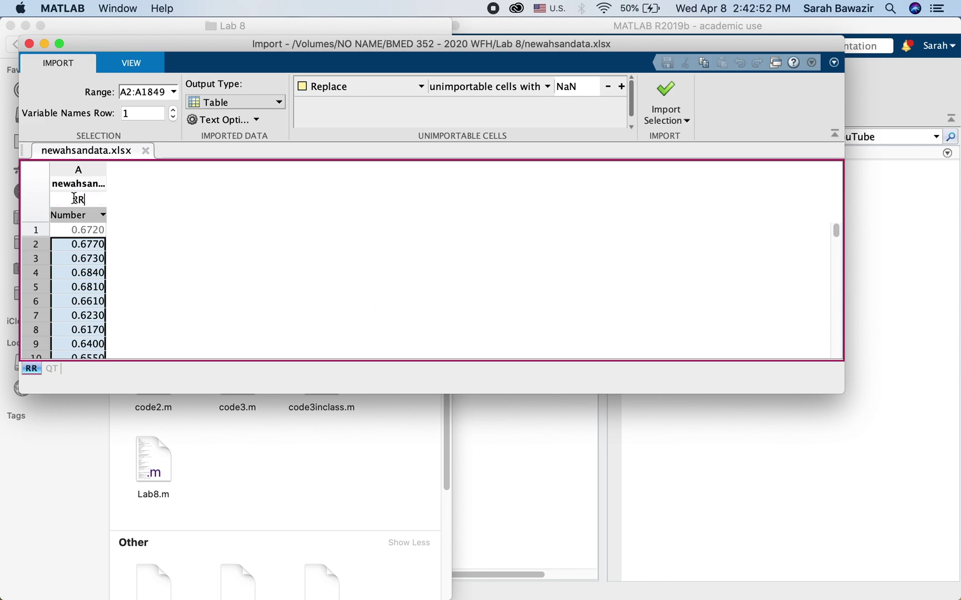
click(146, 221)
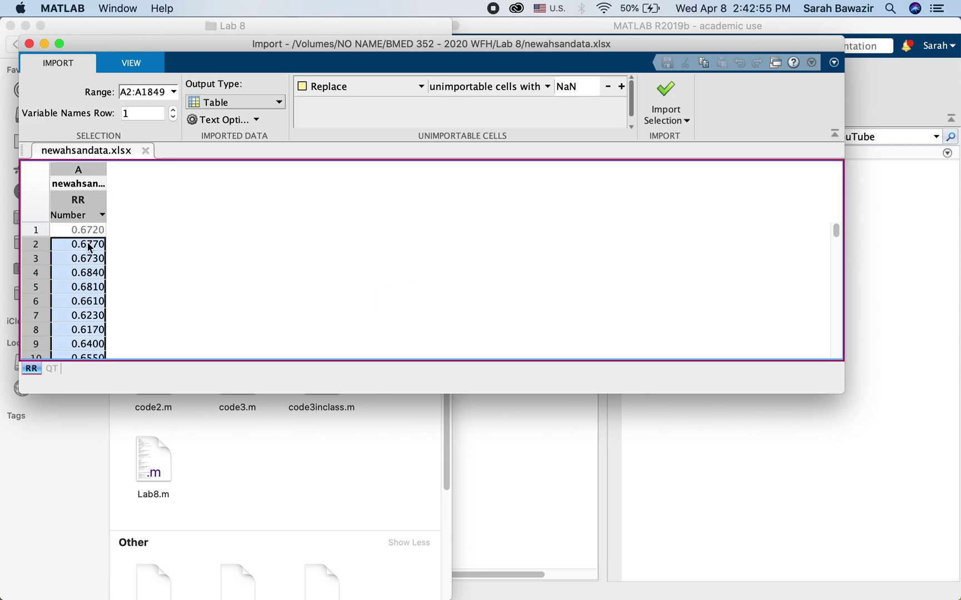
shift+click(90, 232)
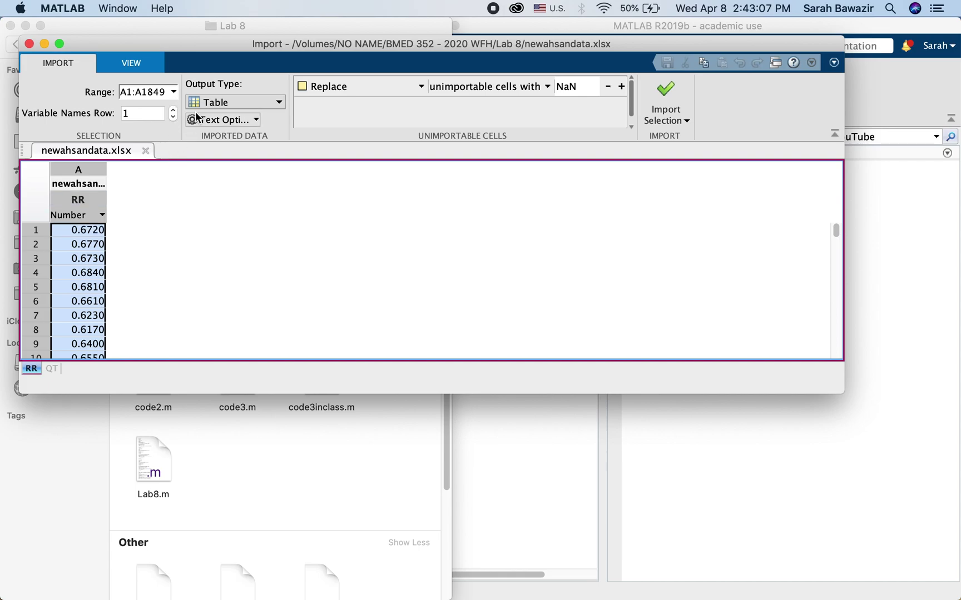
click(224, 102)
Step: Set the RR import's output type to Column vectors
click(222, 86)
click(222, 103)
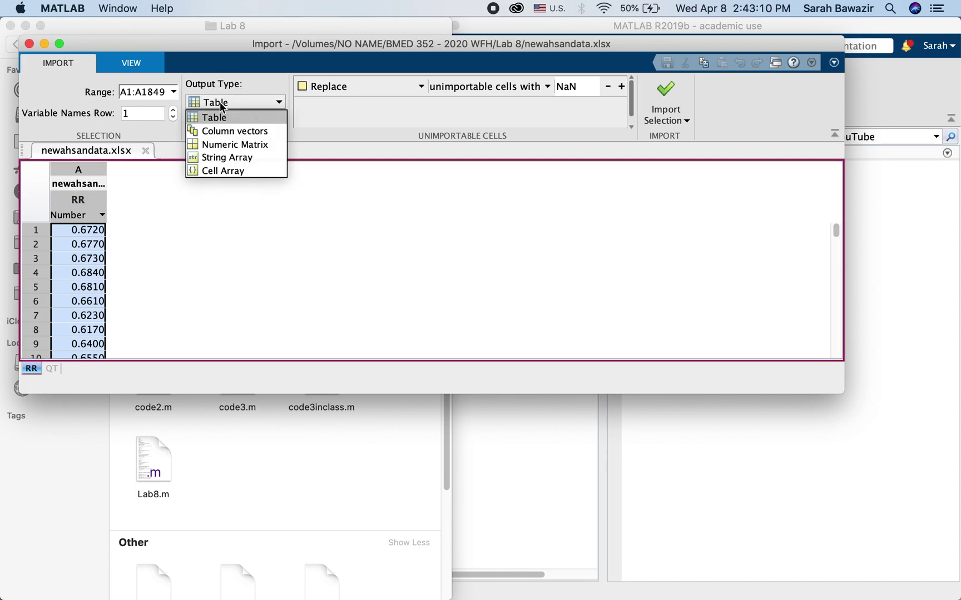
click(208, 131)
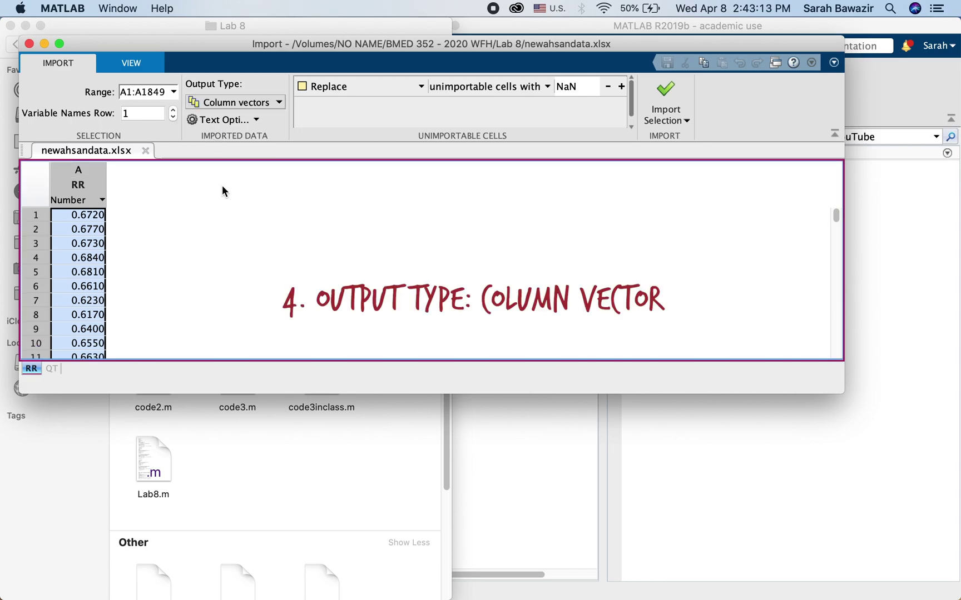
click(221, 103)
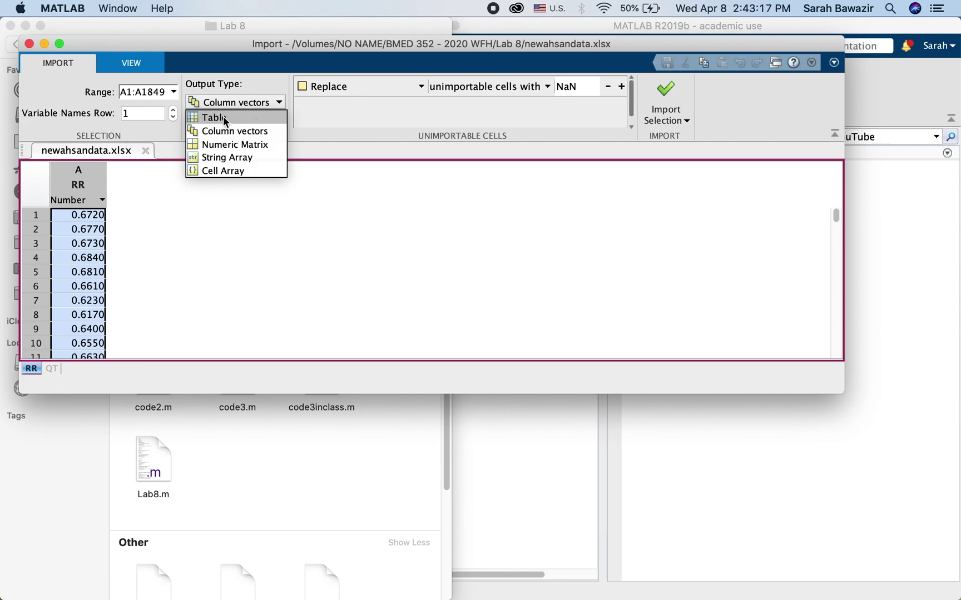
click(248, 85)
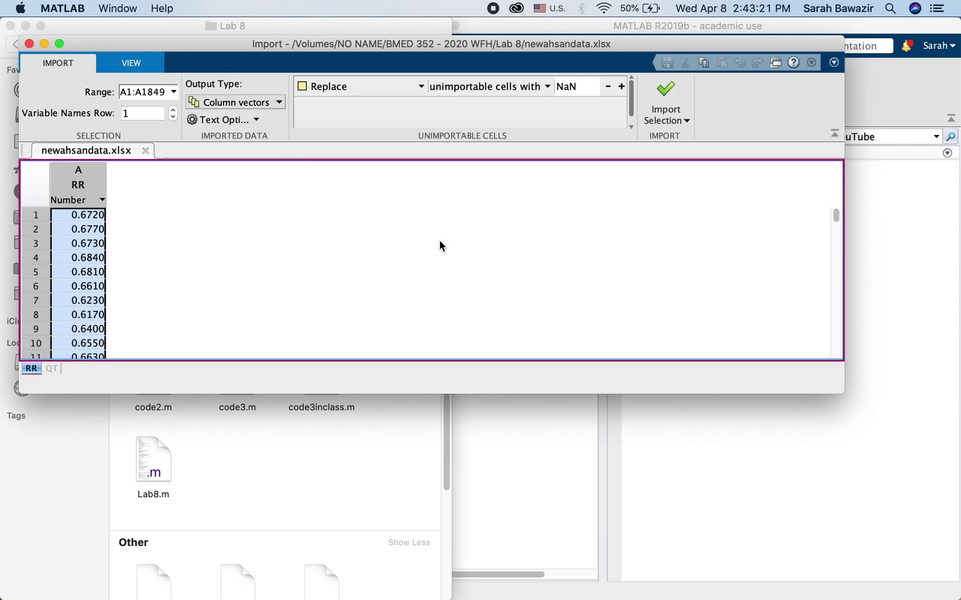
click(609, 451)
Step: Import RR as a 1849x1 double, then switch the Import Tool to the QT sheet
click(466, 355)
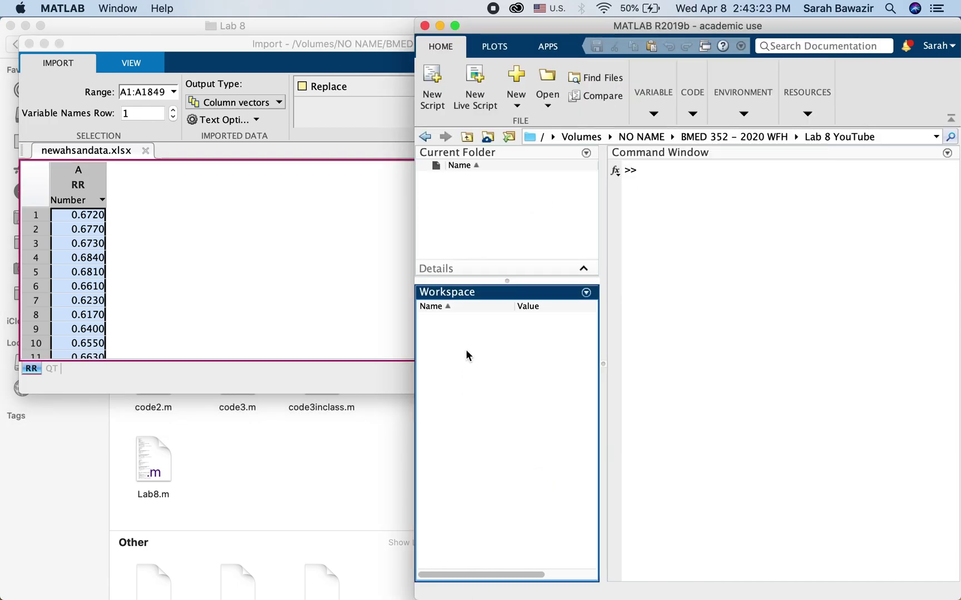
click(349, 256)
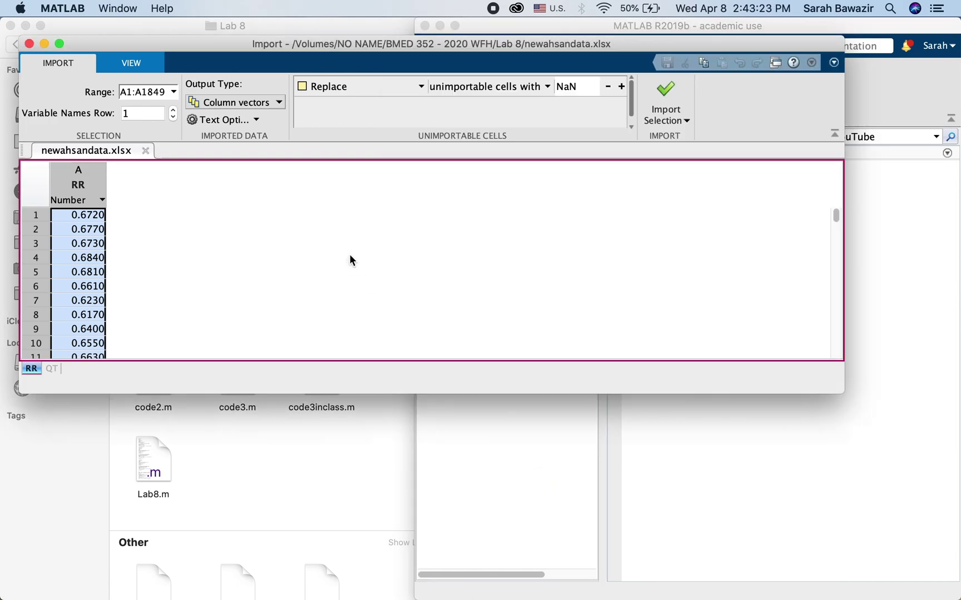
click(663, 98)
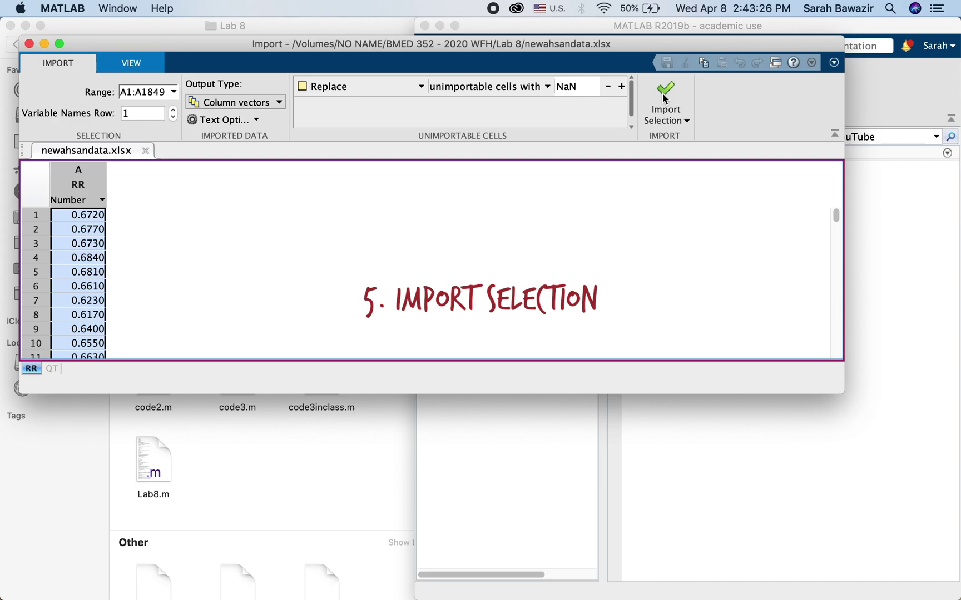
click(540, 414)
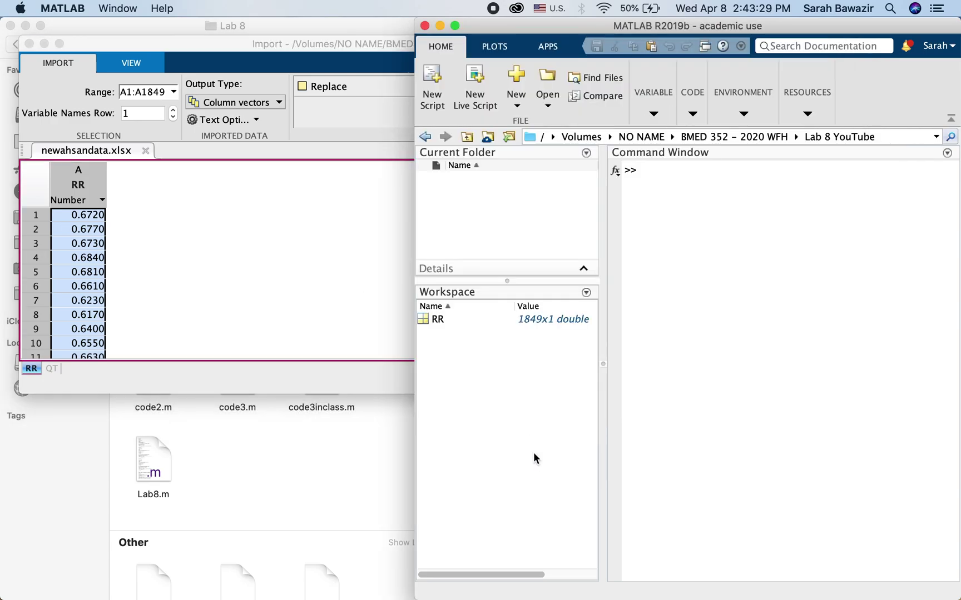
click(328, 261)
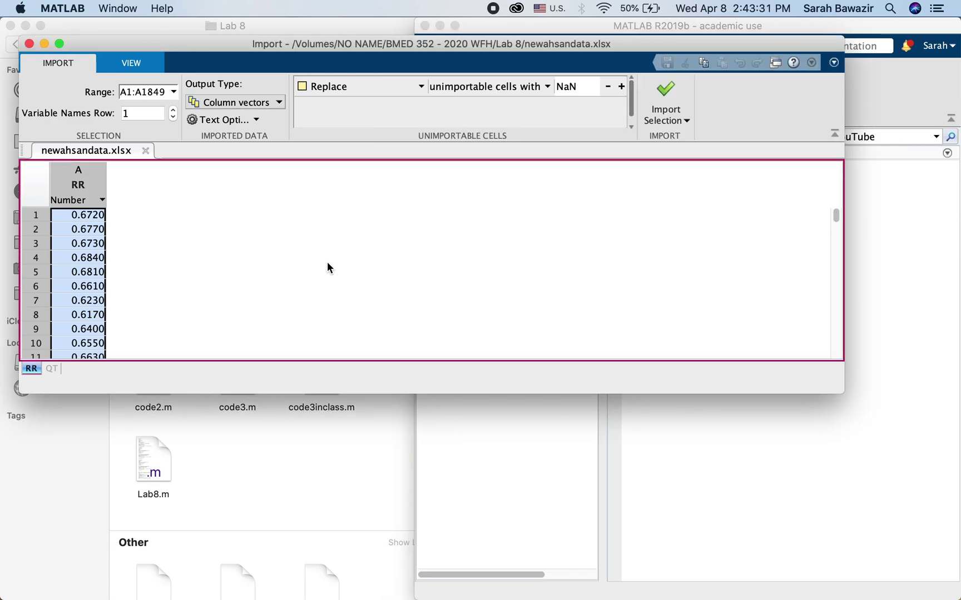
click(51, 369)
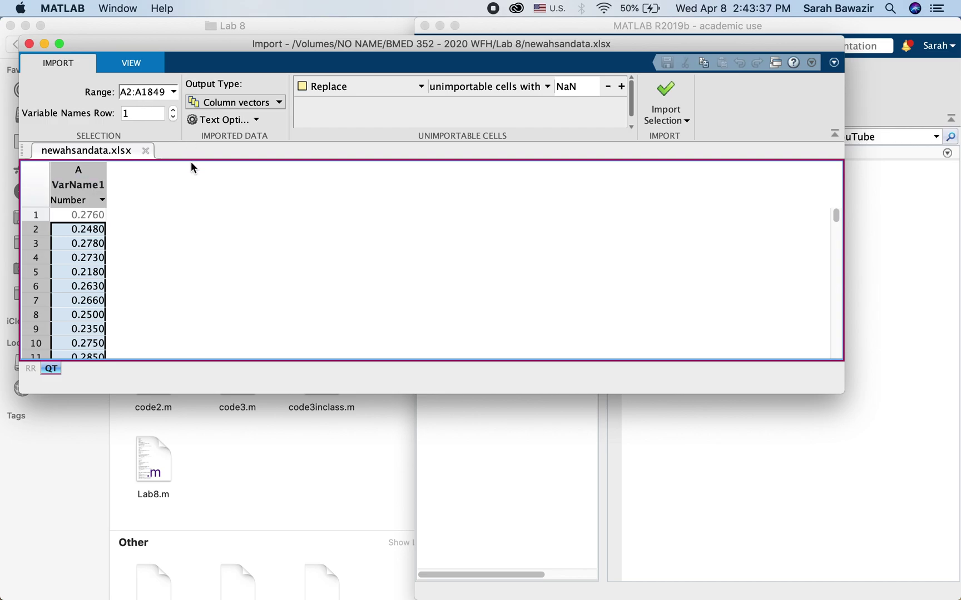
Step: Set the QT sheet's range to A1:A1849 and name its column QT
shift+click(78, 214)
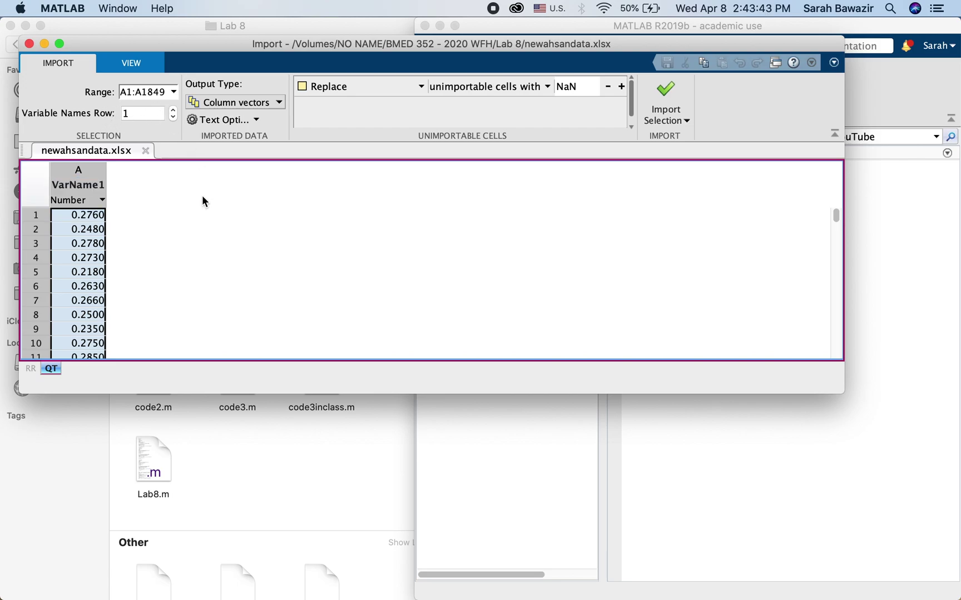
double_click(83, 187)
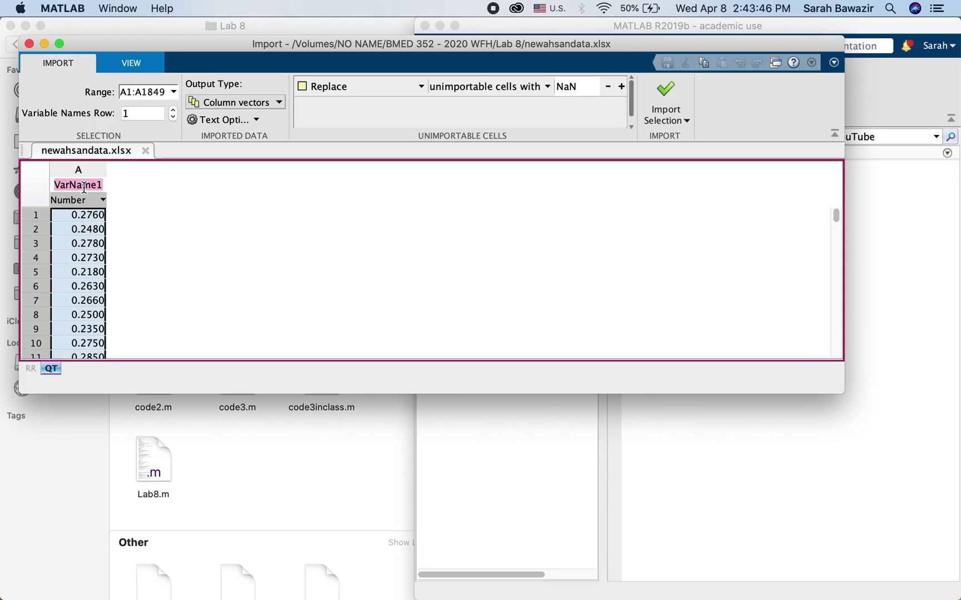
text(QT)
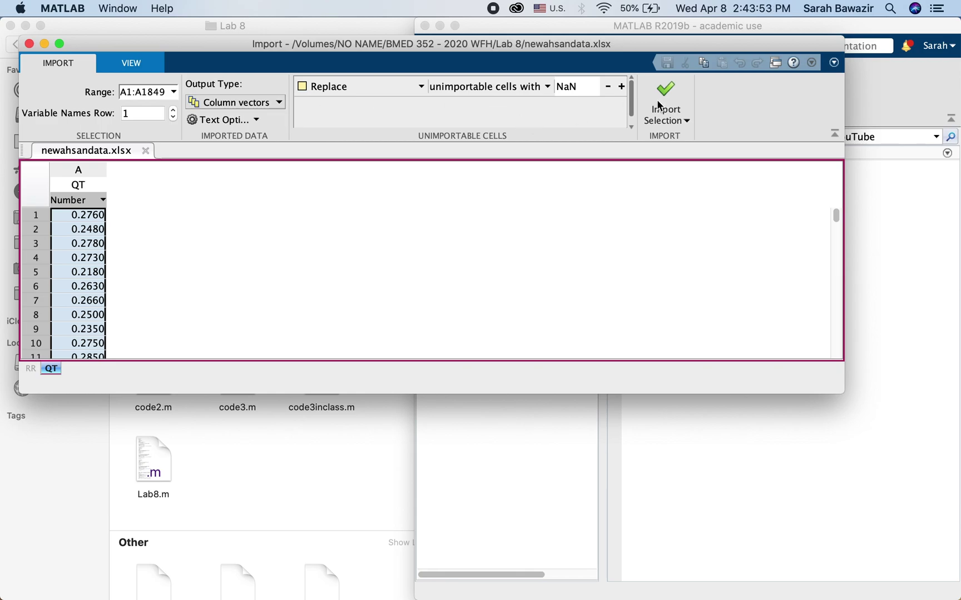
Step: Import QT into the workspace alongside RR and close the Import Tool
click(661, 108)
click(515, 440)
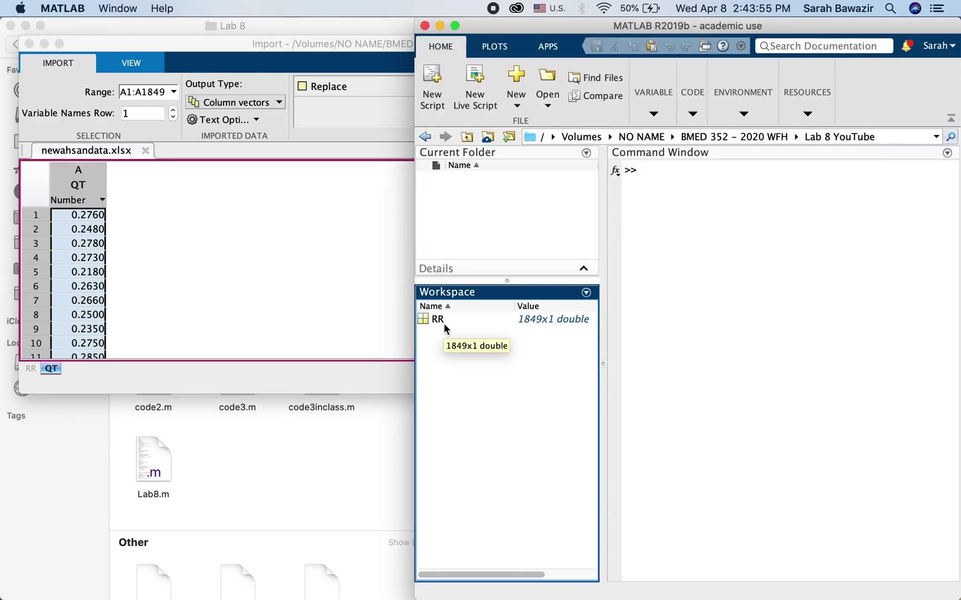
click(384, 313)
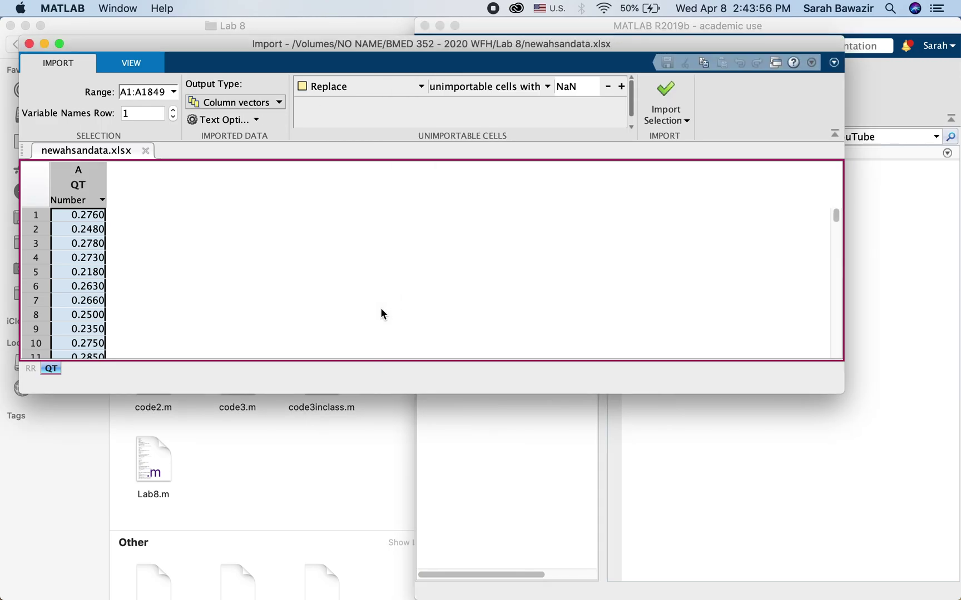
click(672, 106)
click(528, 477)
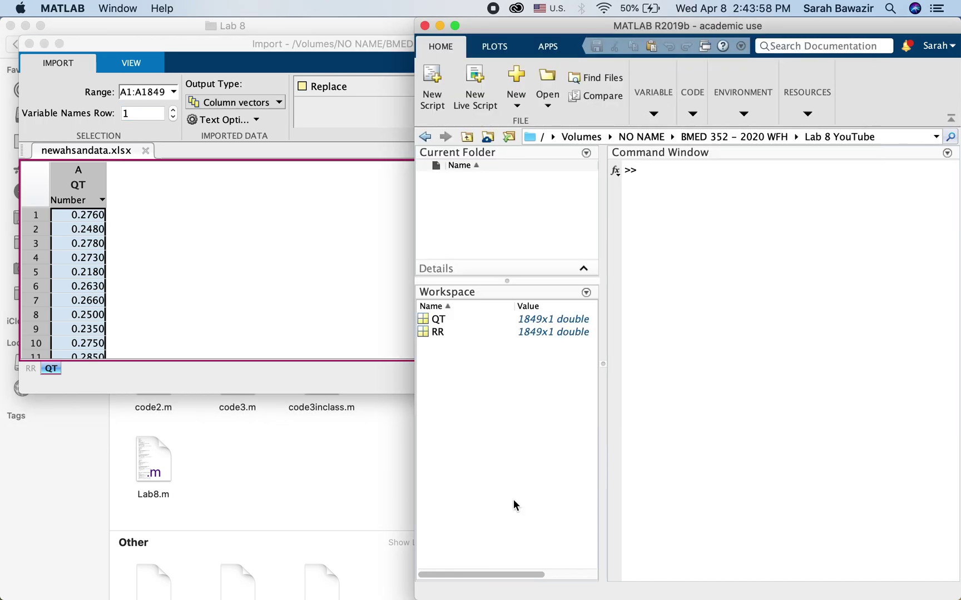
click(484, 445)
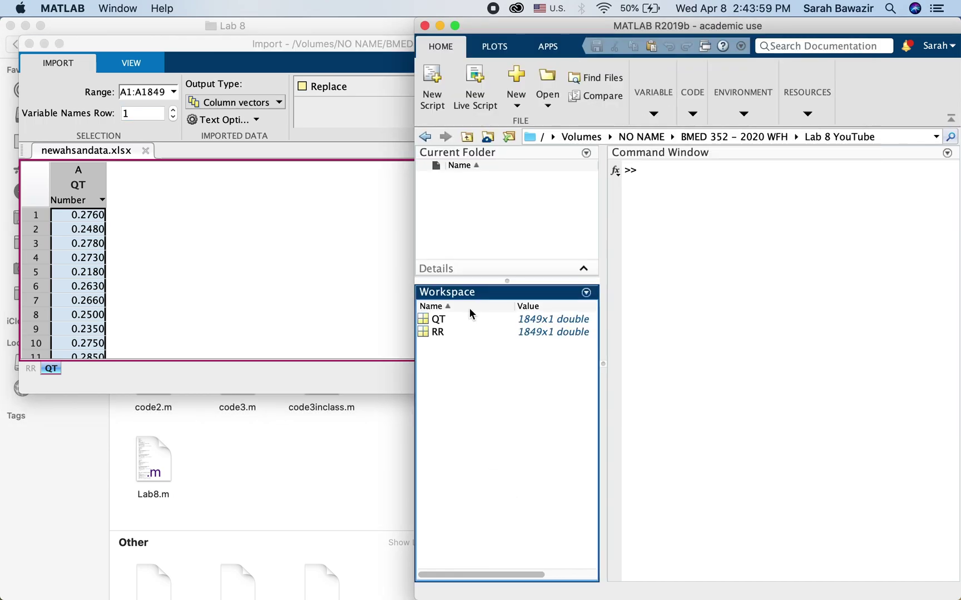
click(405, 358)
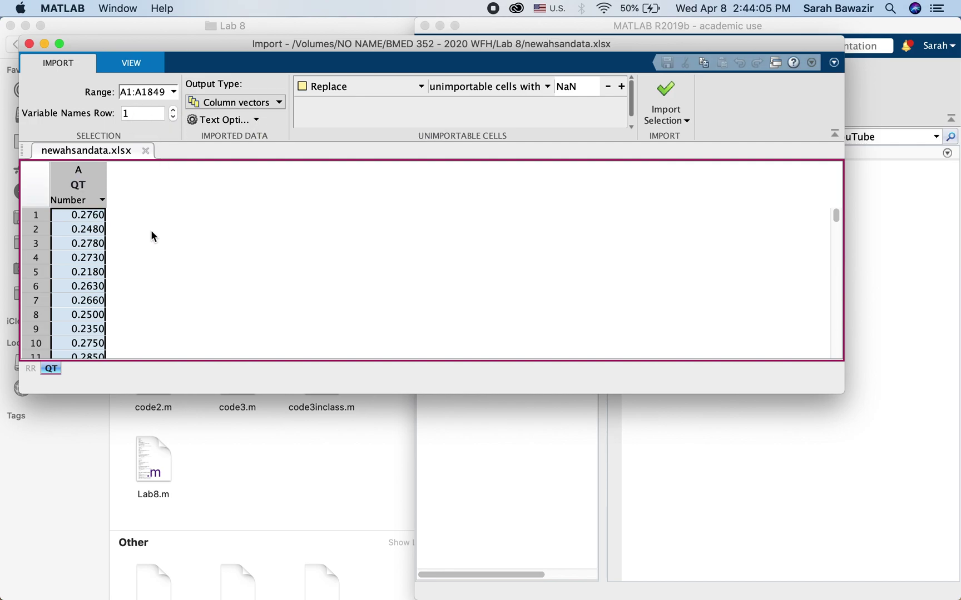
click(29, 43)
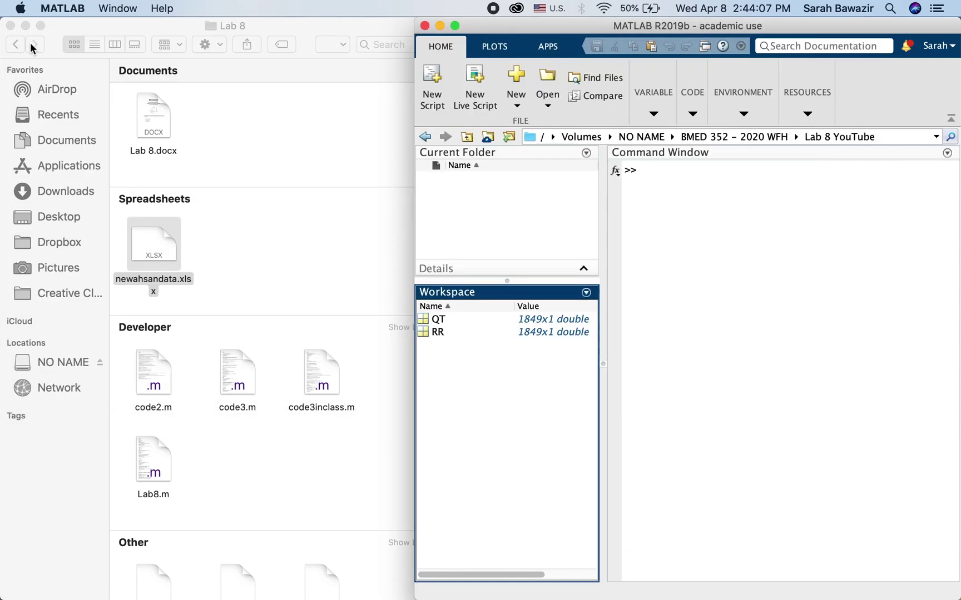
Step: Select the QT variable in the Workspace and start saving it to a MAT-file
right_click(442, 321)
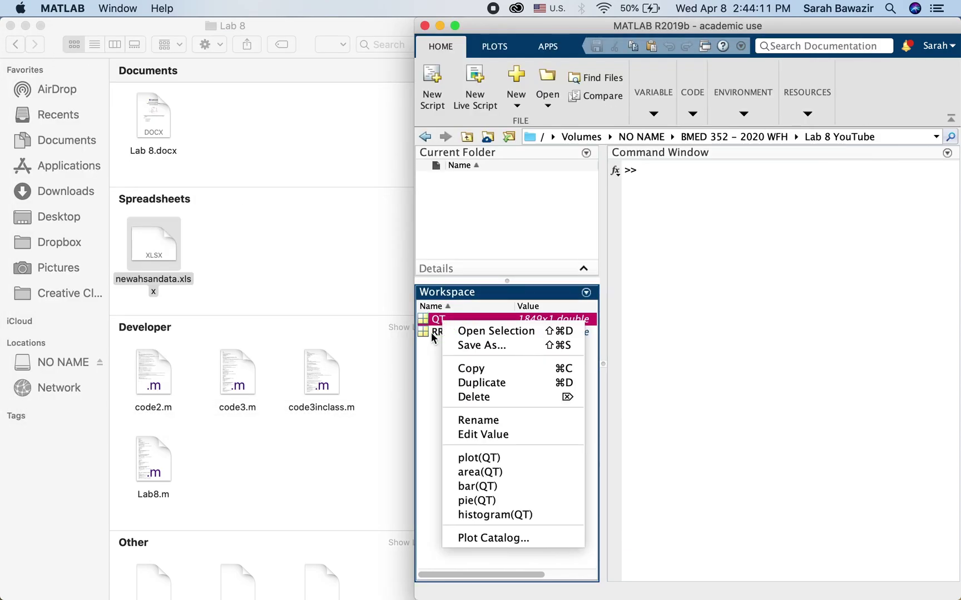
click(428, 364)
click(444, 307)
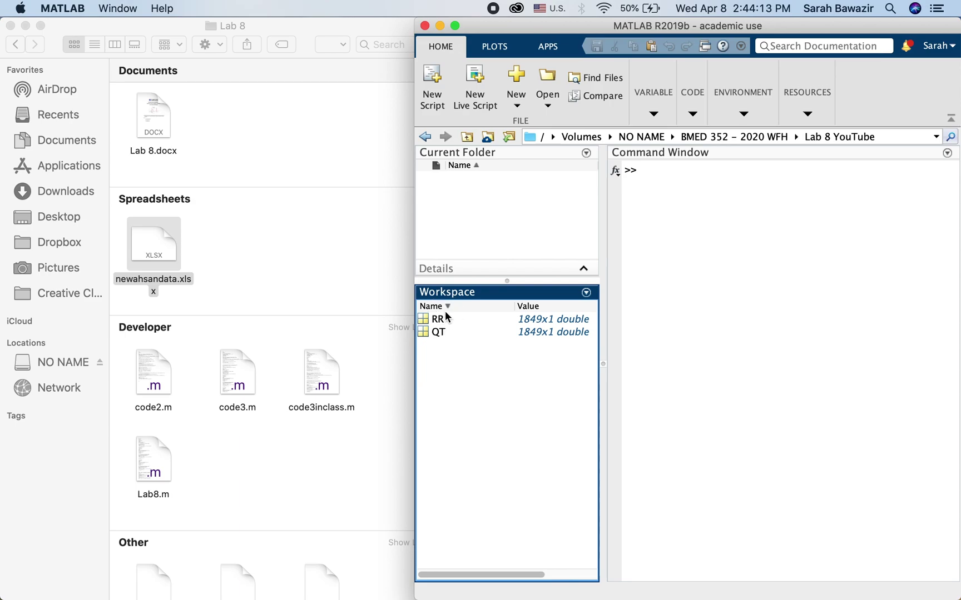
click(446, 307)
click(443, 320)
right_click(443, 322)
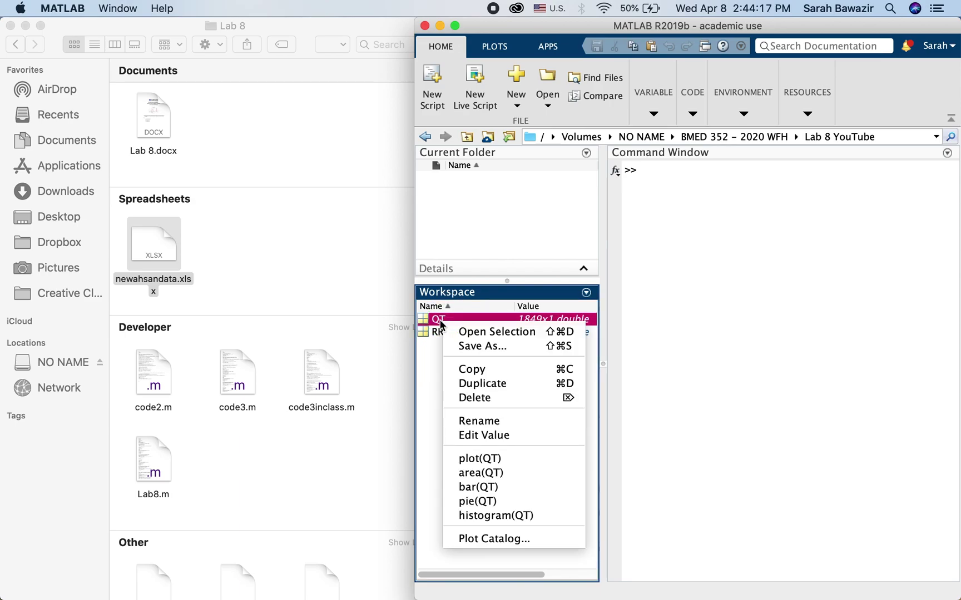
click(466, 347)
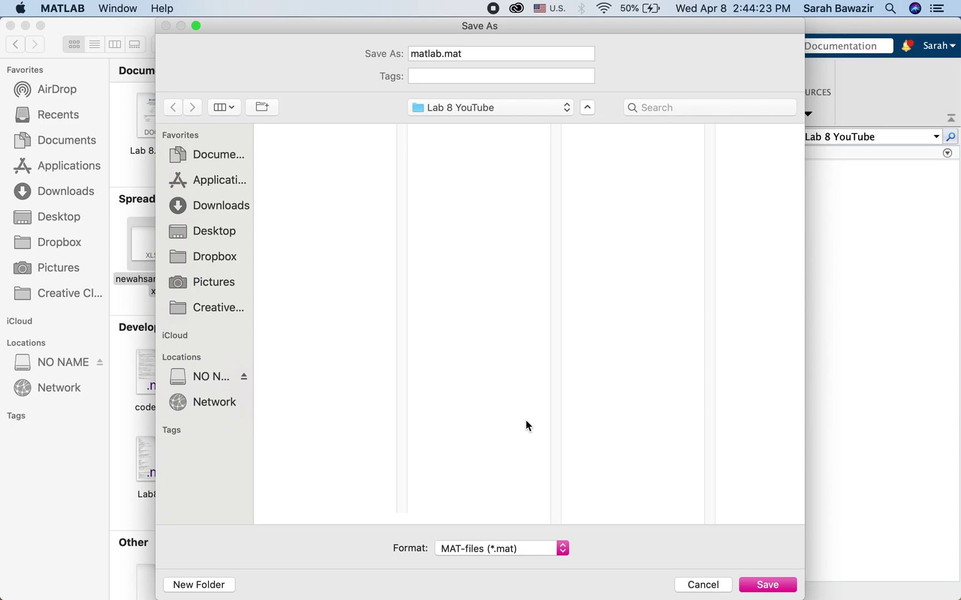
Step: Name the file qt.mat and save it in the Lab 8 YouTube folder
drag(462, 32, 516, 91)
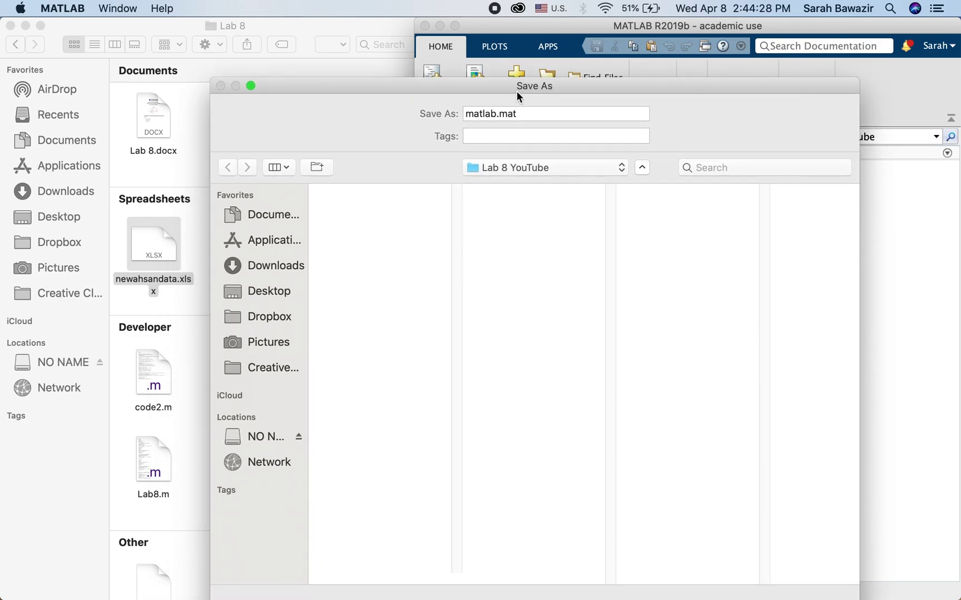
click(493, 113)
key(BackSpace)
key(BackSpace)
key(BackSpace)
key(BackSpace)
key(BackSpace)
key(BackSpace)
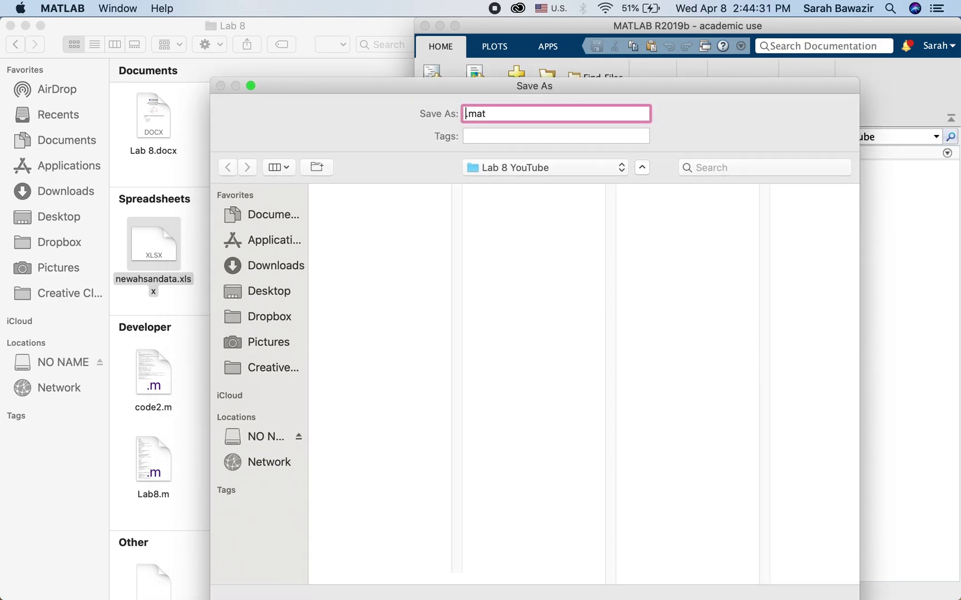
text(qt)
drag(618, 88, 435, 4)
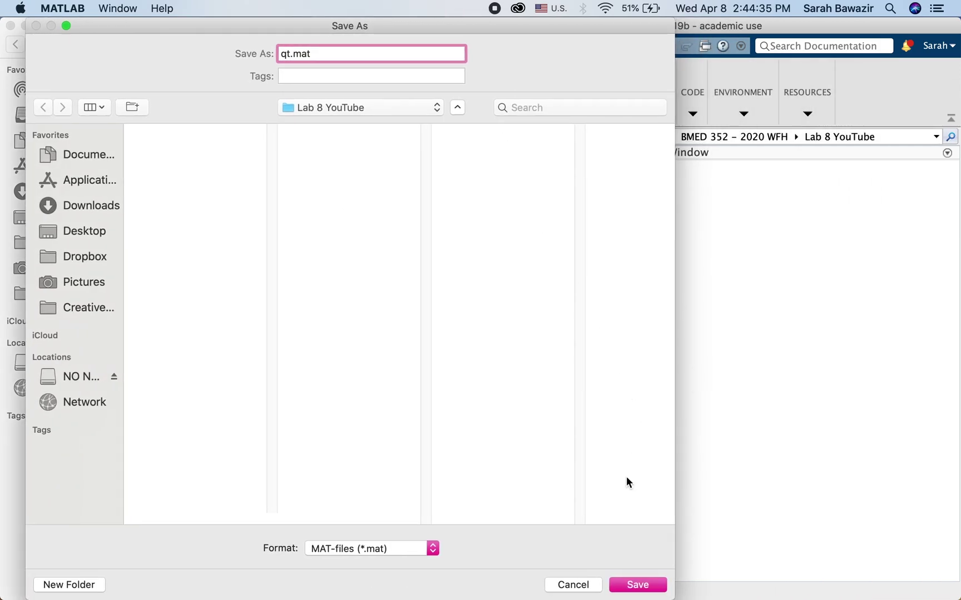
click(634, 583)
click(513, 321)
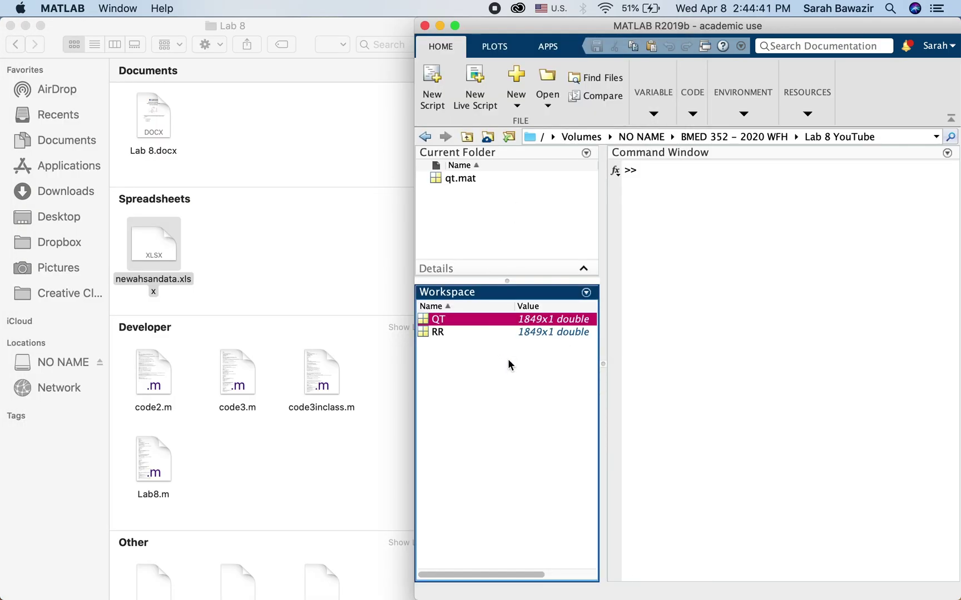
click(440, 321)
Step: Save the RR variable as rr.mat instead of the default matlab.mat
click(442, 334)
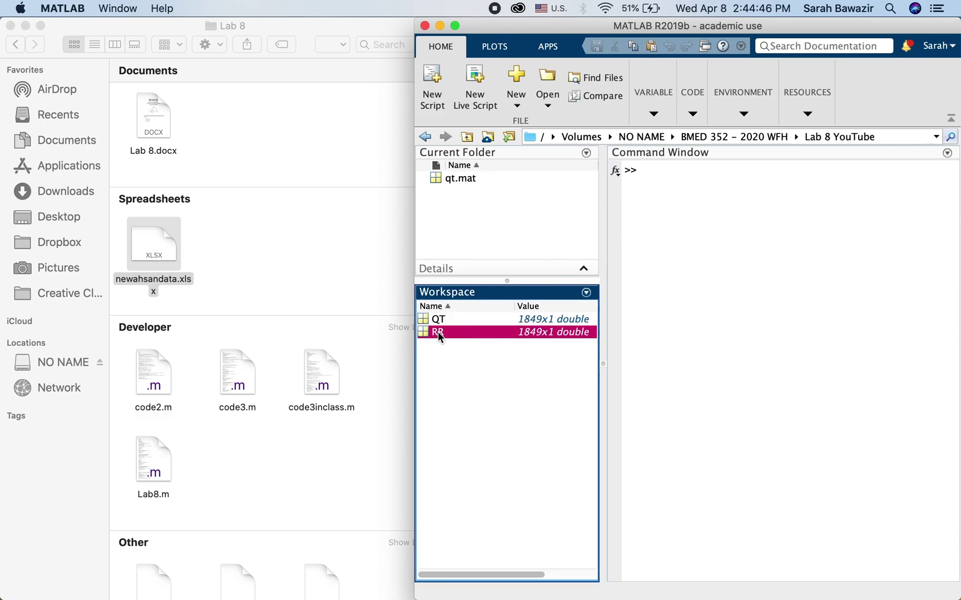
right_click(438, 331)
click(455, 358)
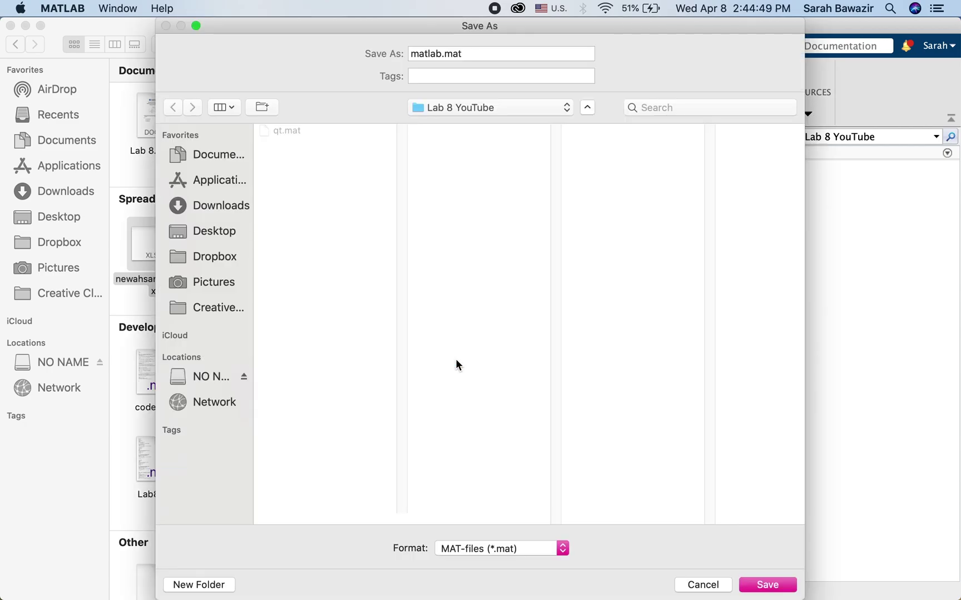
click(443, 53)
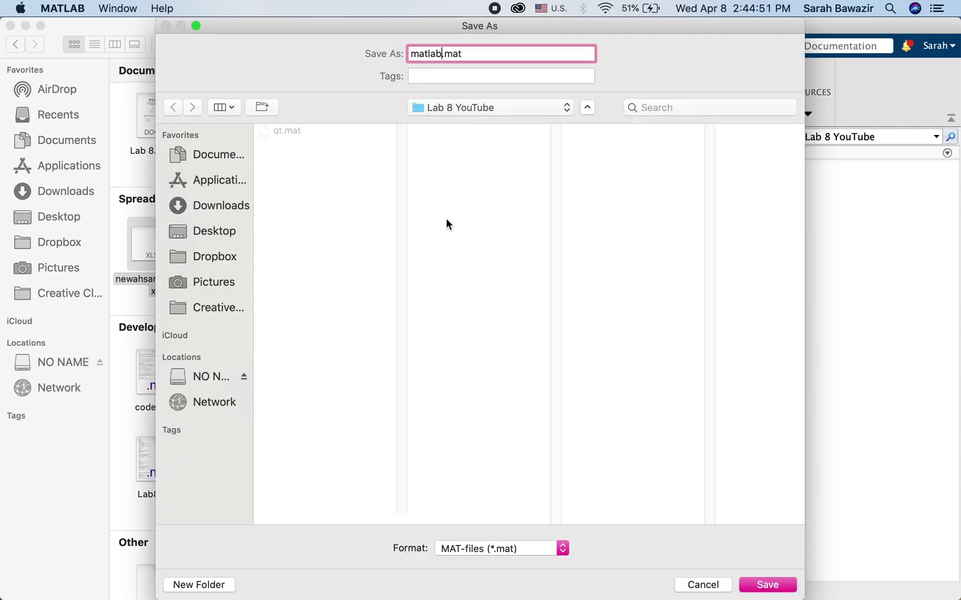
key(BackSpace)
key(BackSpace)
key(BackSpace)
key(BackSpace)
key(BackSpace)
key(BackSpace)
text(rr)
click(767, 585)
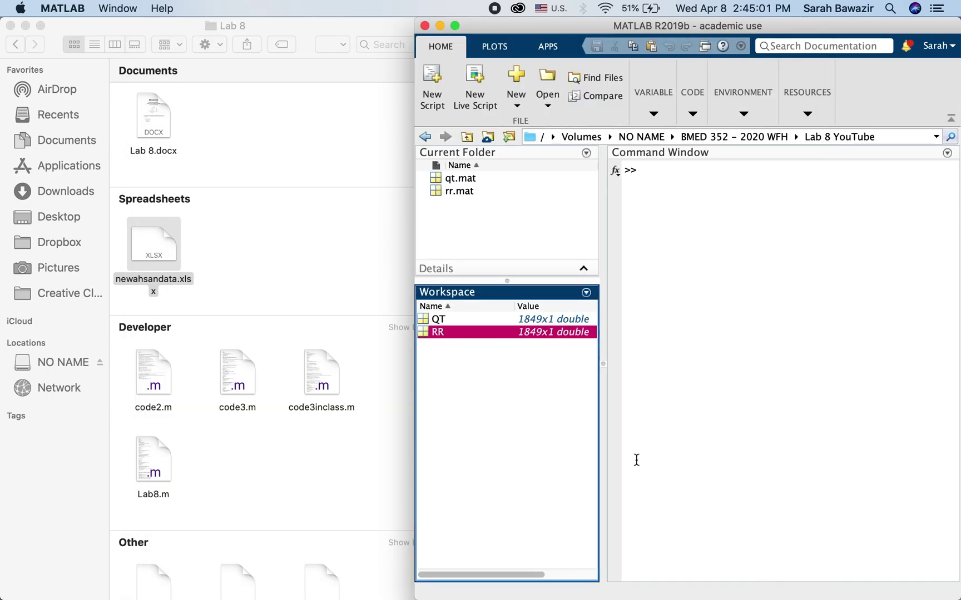
click(510, 391)
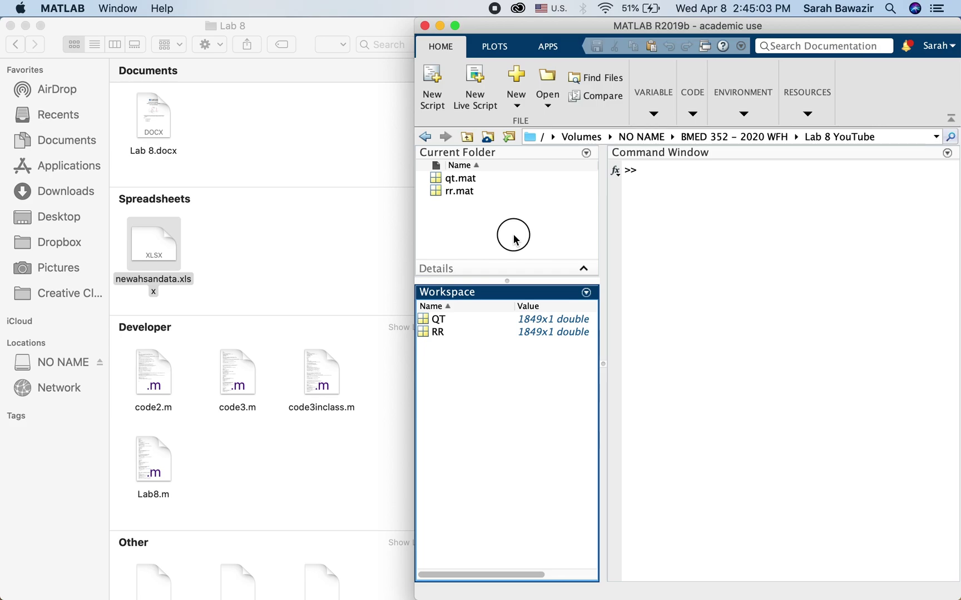
Step: Check the saved qt.mat and rr.mat files in the Lab 8 YouTube folder
drag(510, 236, 456, 177)
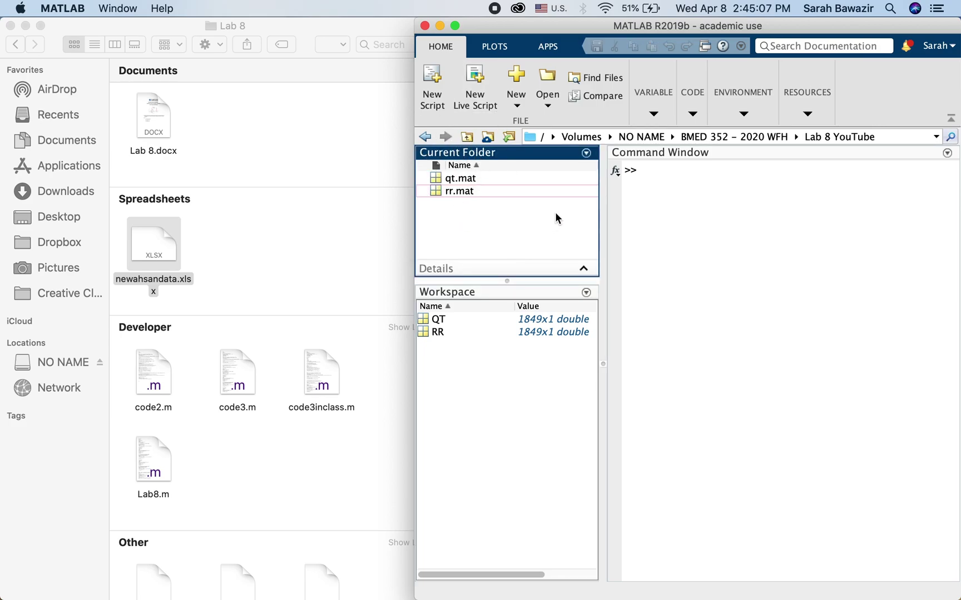
drag(526, 213, 458, 179)
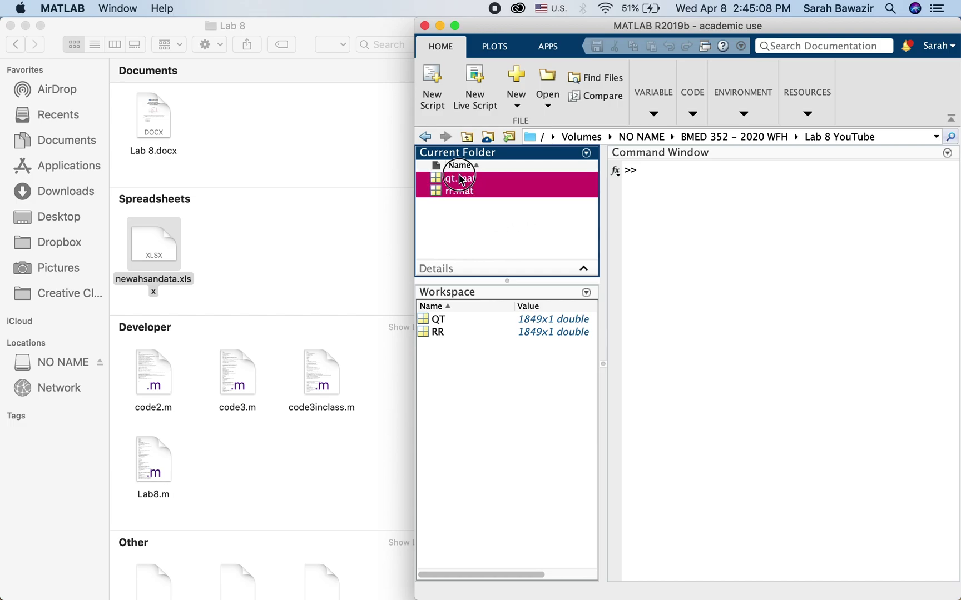
click(451, 215)
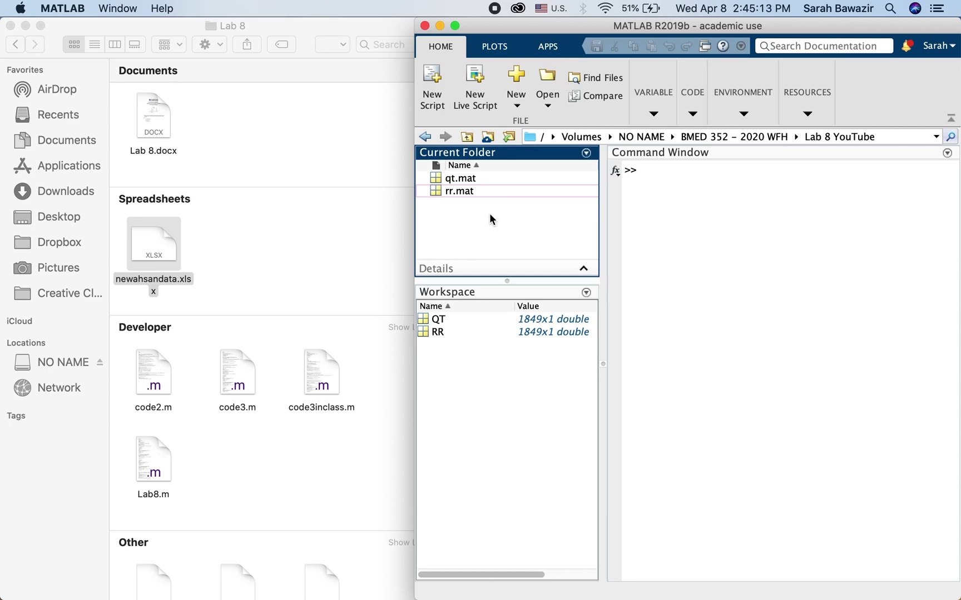
click(644, 191)
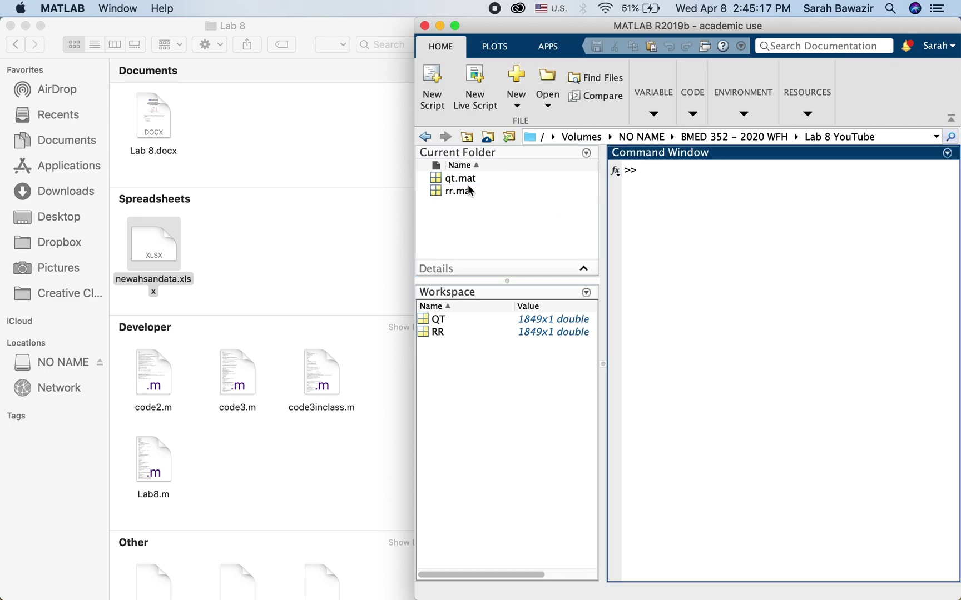
click(637, 138)
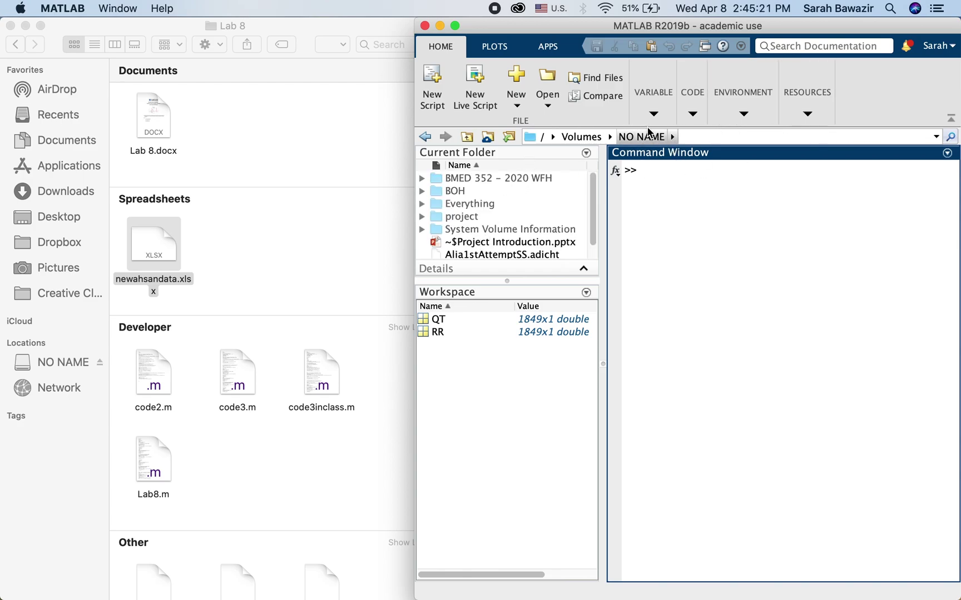
click(424, 137)
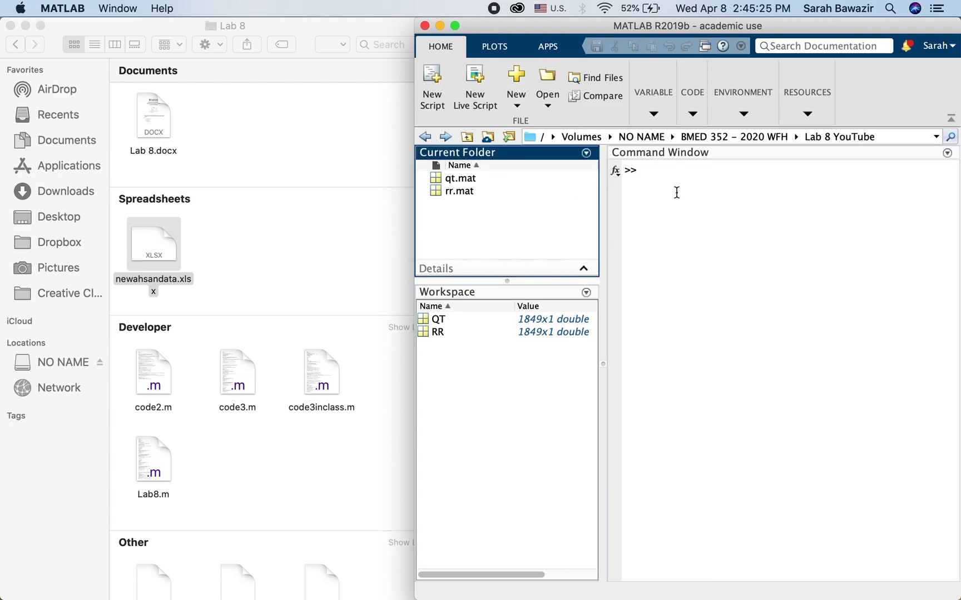
Step: Run clear in the Command Window to remove QT and RR from the workspace
click(702, 182)
text(cl)
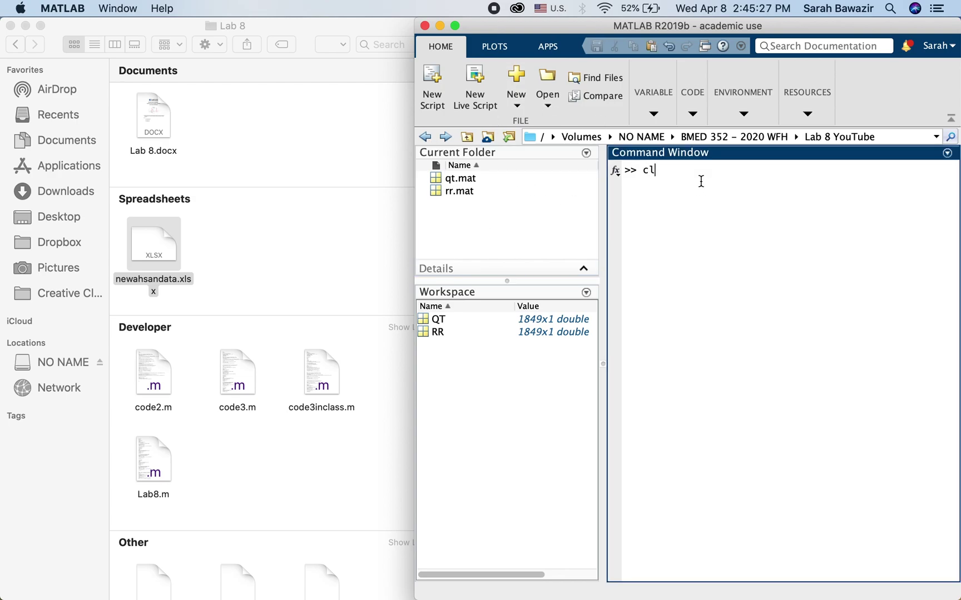
key(BackSpace)
key(BackSpace)
text(clear)
key(Return)
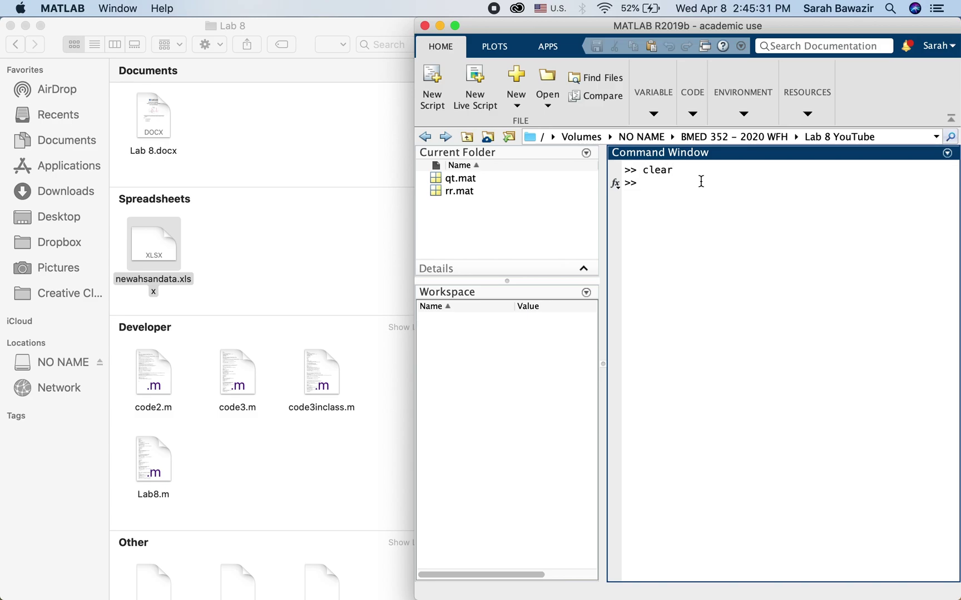
Step: Drag qt.mat and rr.mat into the Workspace to restore QT and RR as 1849x1 doubles
drag(497, 210, 457, 179)
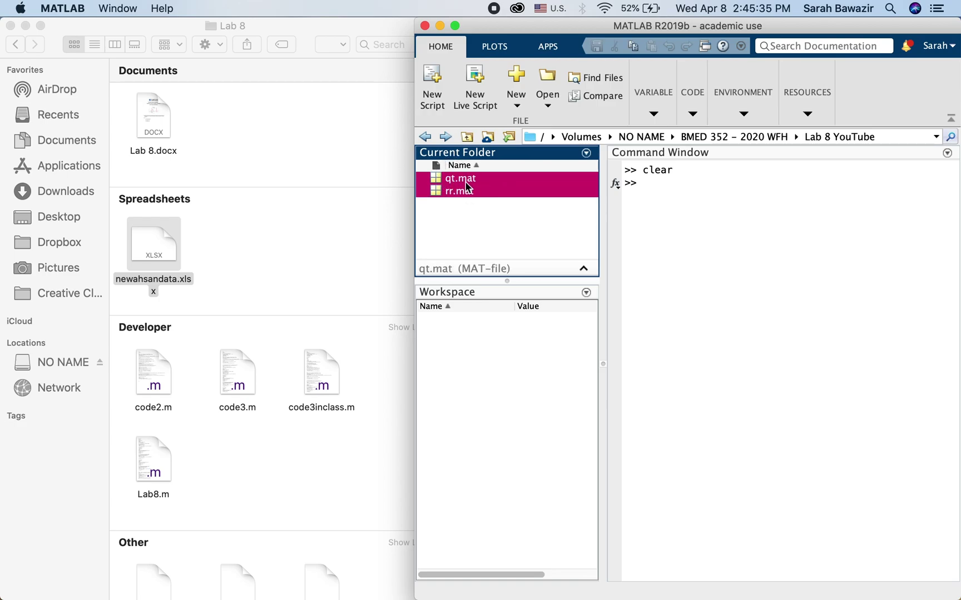
drag(465, 188, 460, 355)
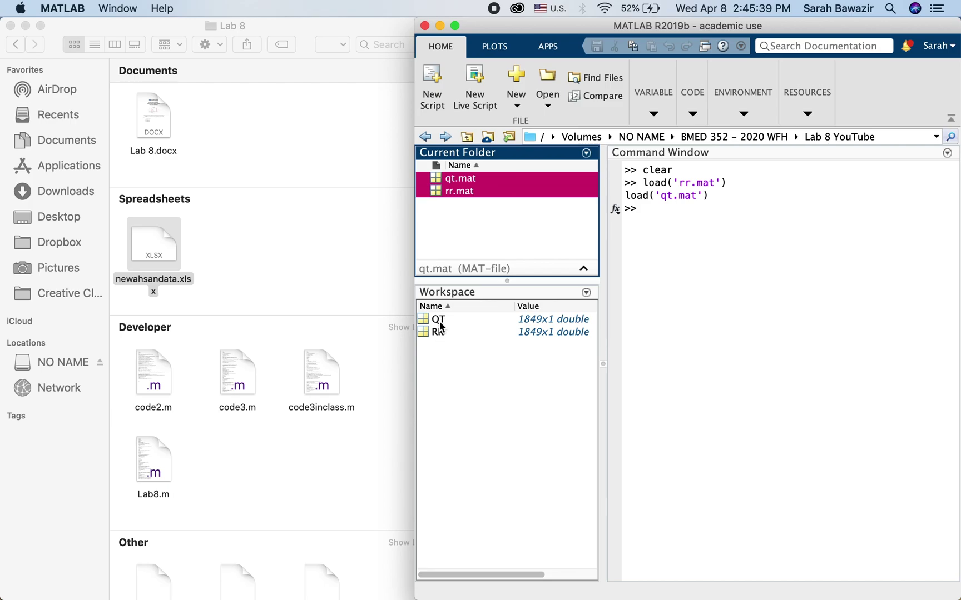
click(666, 283)
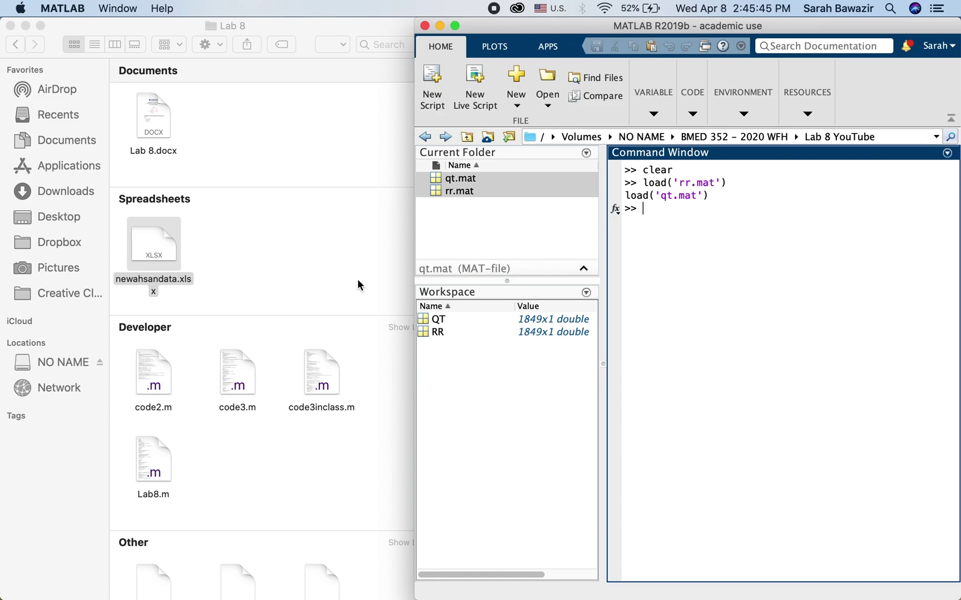
click(217, 248)
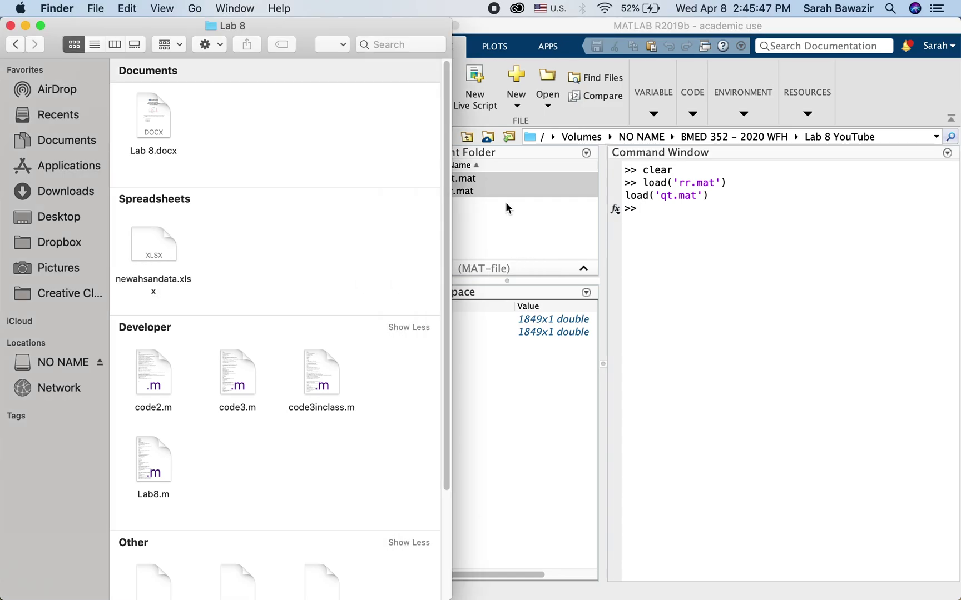
click(532, 370)
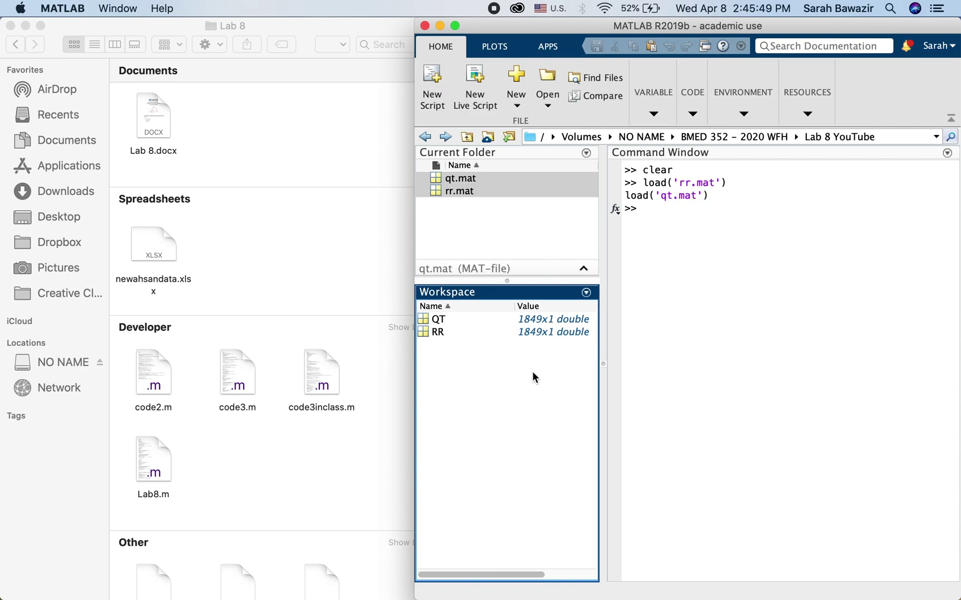